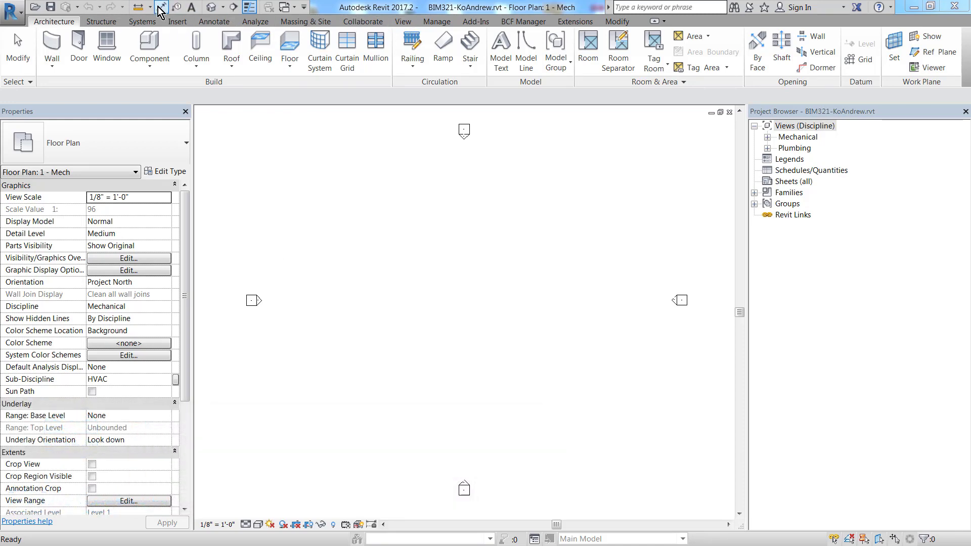
- Switch to the Insert ribbon tab to show the file linking and import tools
click(184, 17)
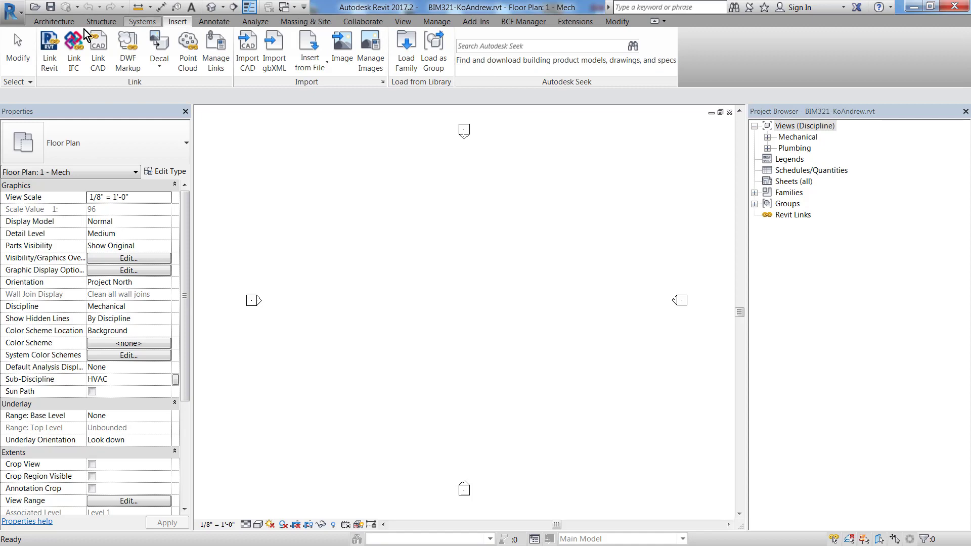
- Start Link Revit and open the Linked-Files folder in the Import/Link RVT dialog
click(50, 44)
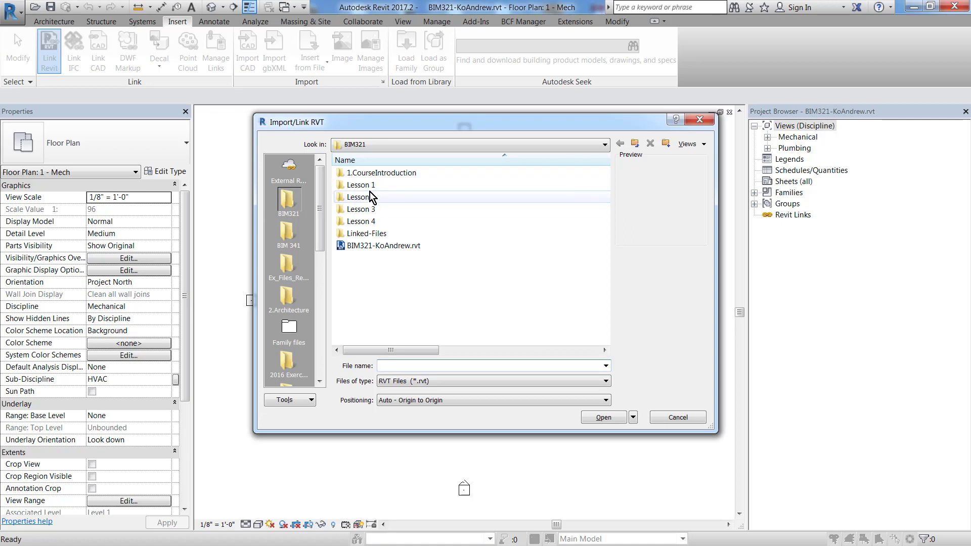
click(368, 234)
click(368, 234)
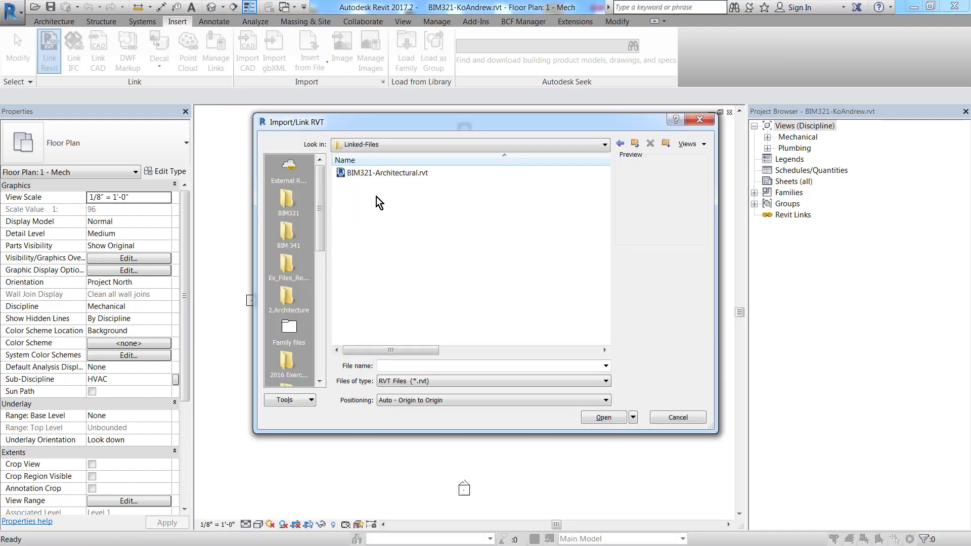
- Select BIM321-Architectural.rvt and check that positioning is Auto - Origin to Origin
click(389, 175)
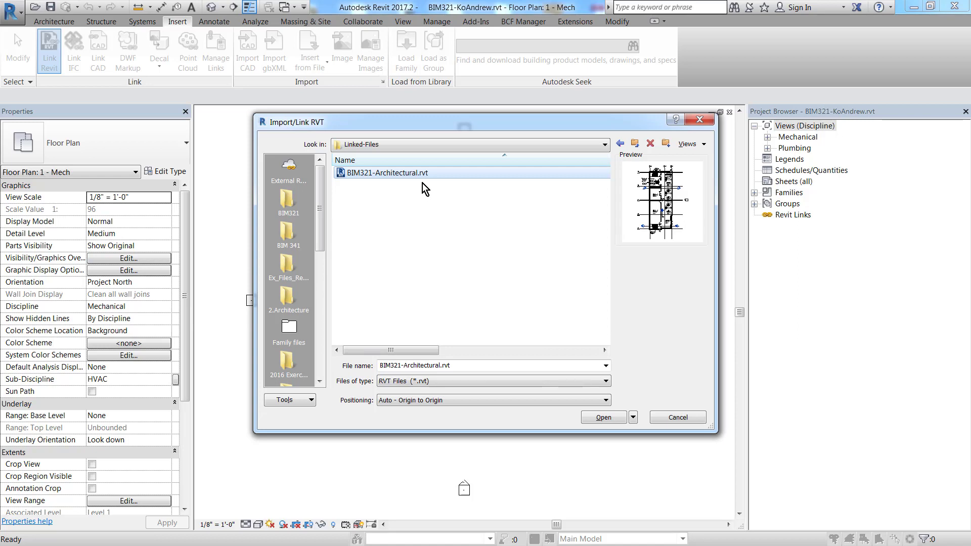
click(381, 400)
click(450, 400)
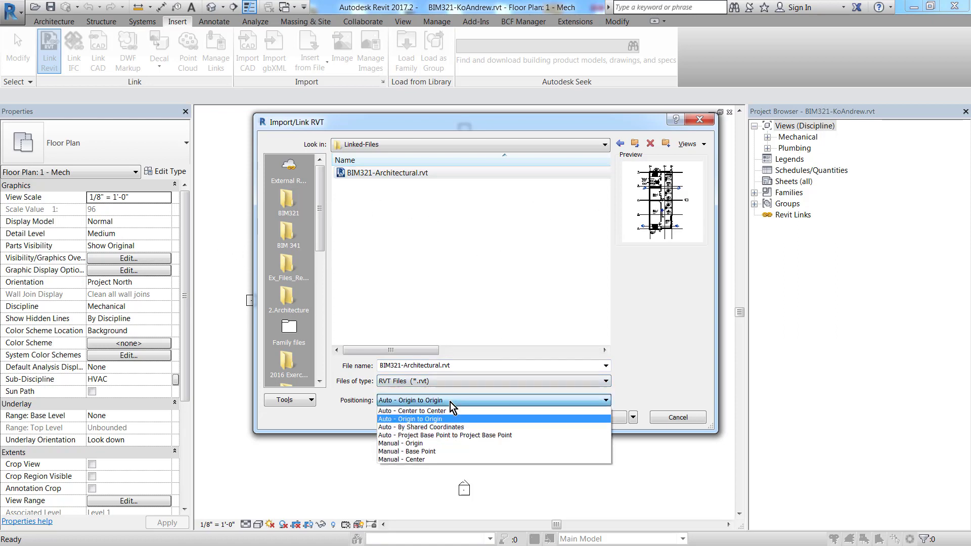
click(442, 420)
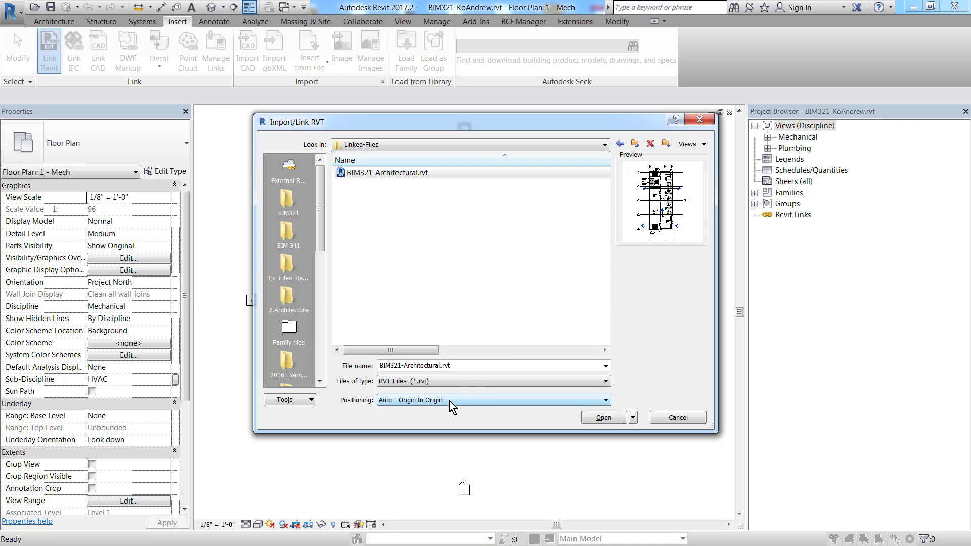
click(453, 400)
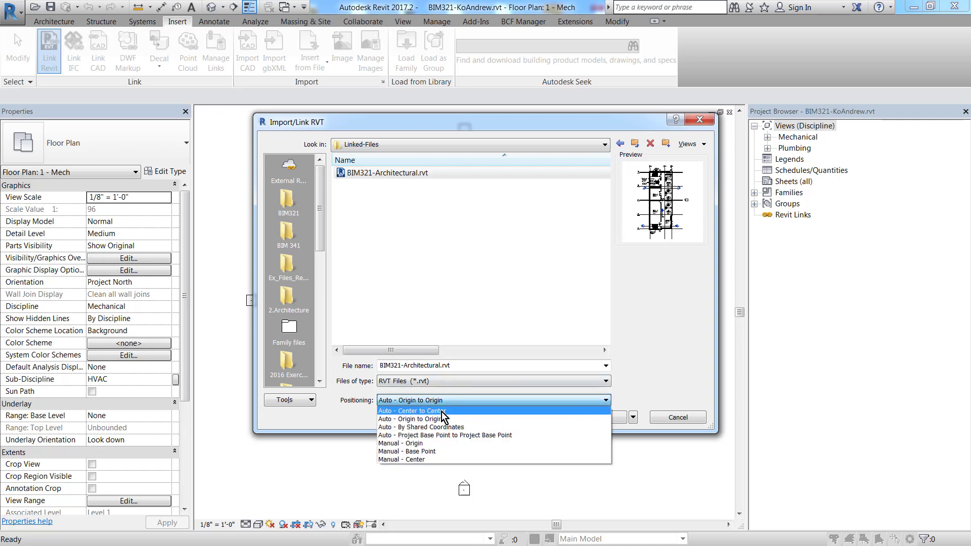
click(447, 411)
click(429, 402)
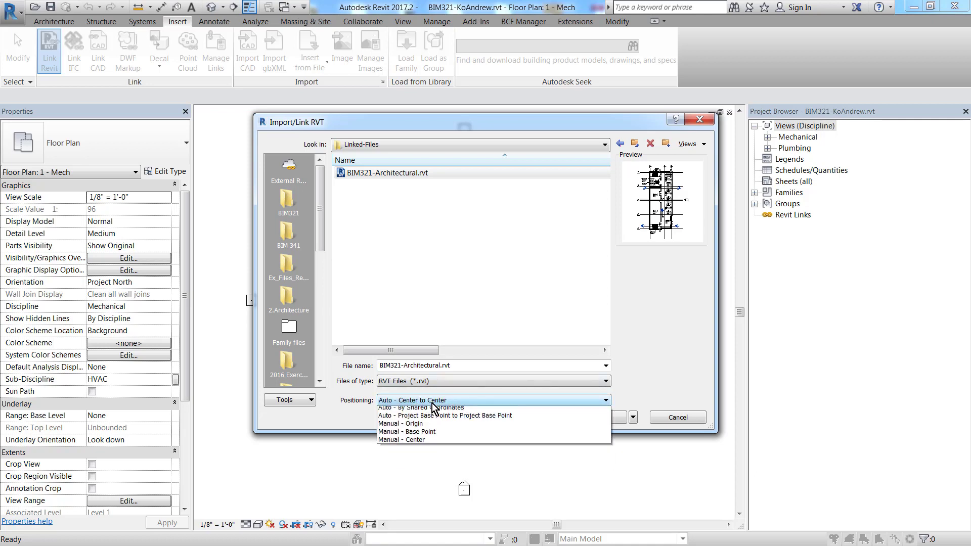
click(416, 420)
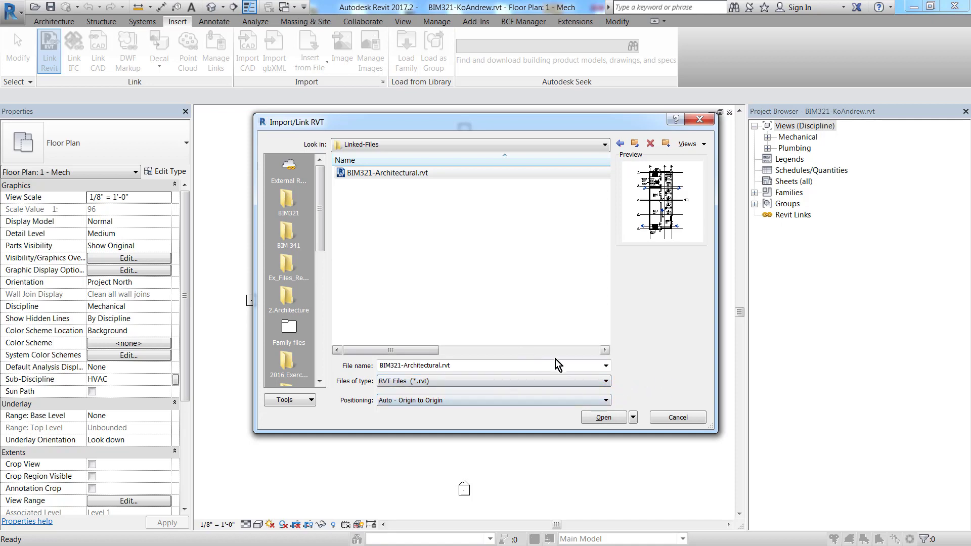
- Link BIM321-Architectural.rvt origin to origin and recentre the plan on the building
click(603, 417)
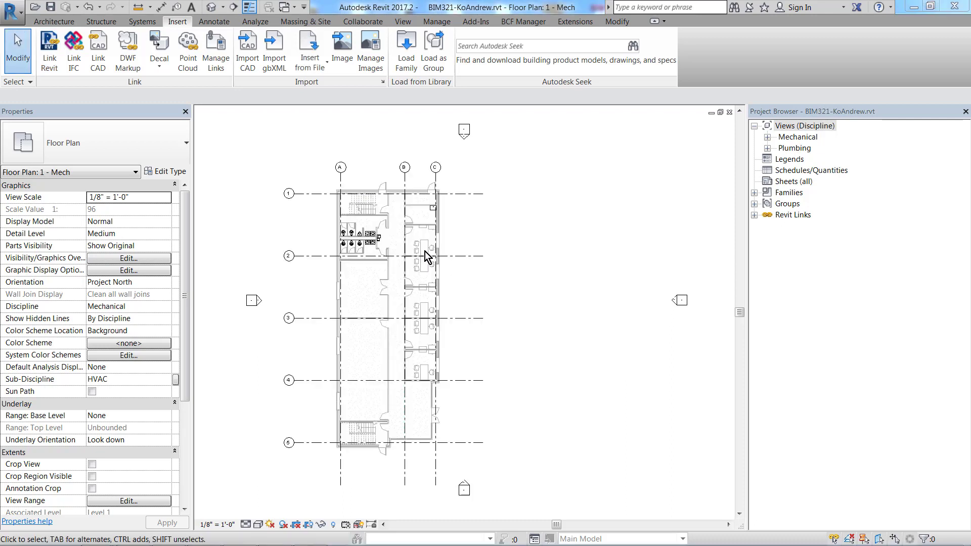
middle_drag(375, 248, 475, 240)
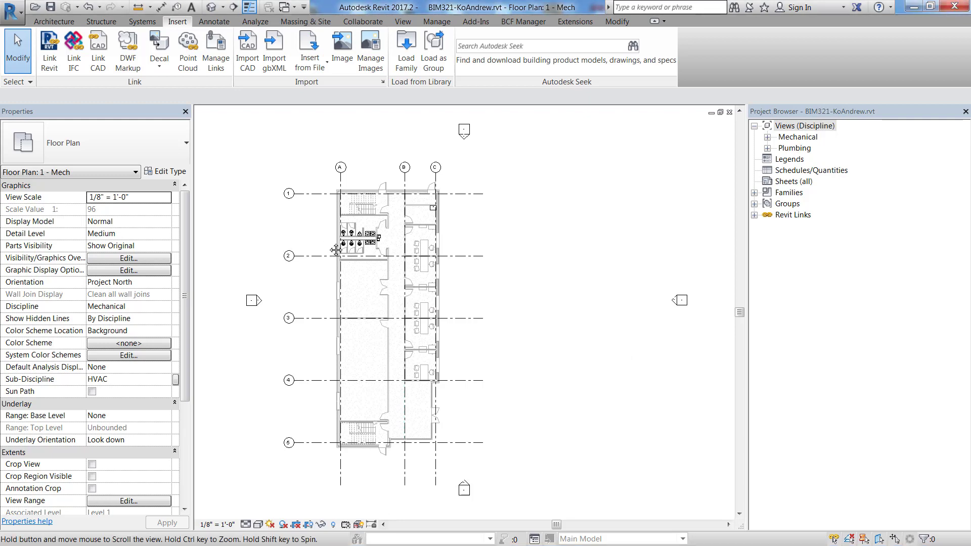
scroll(510, 228, down, 1)
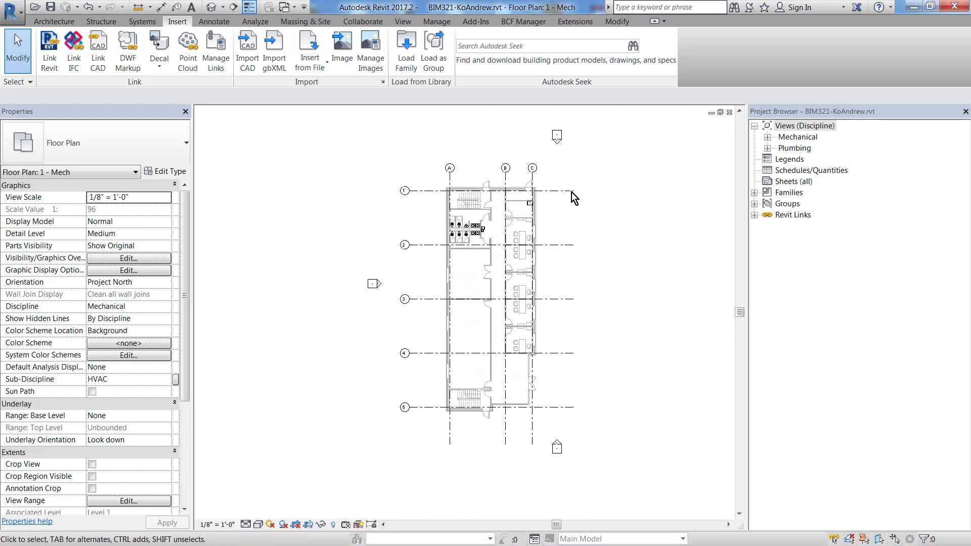
middle_drag(572, 298, 474, 304)
scroll(474, 303, down, 1)
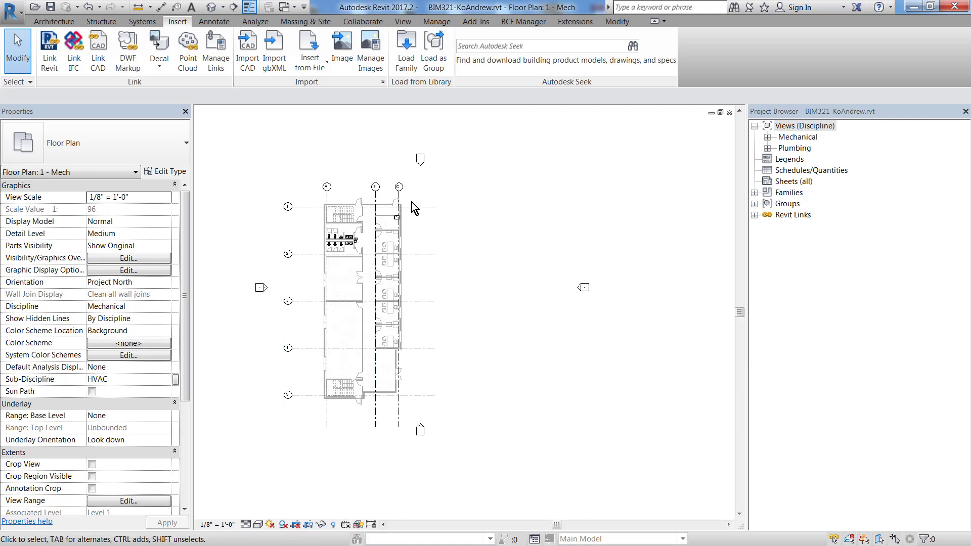
- Select and deselect the linked model, zooming to inspect its grids and rooms
click(415, 277)
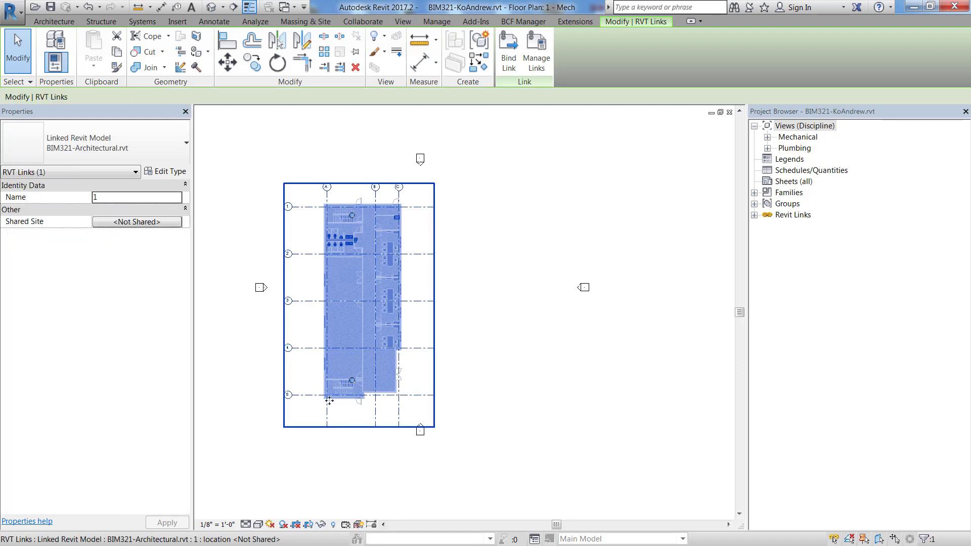
click(247, 384)
scroll(247, 384, down, 3)
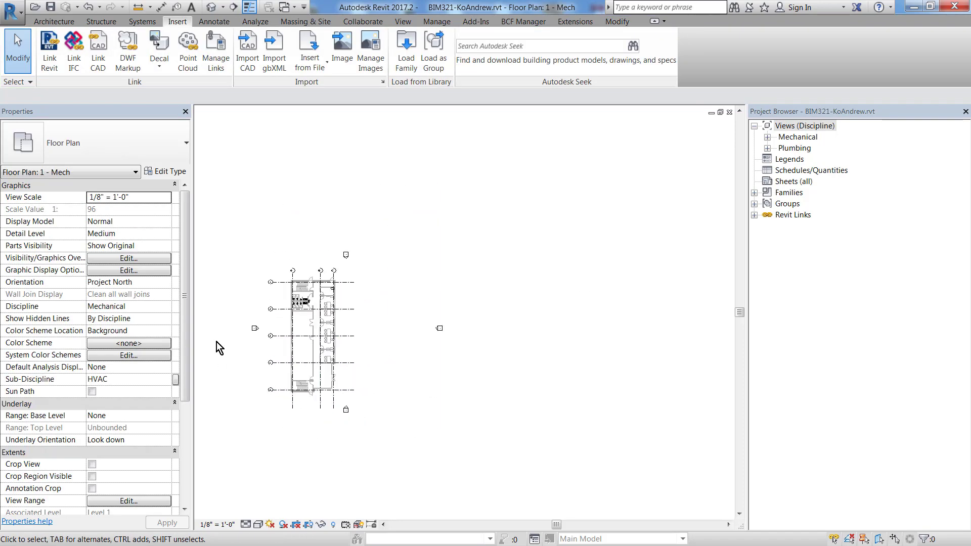
scroll(256, 330, up, 4)
scroll(263, 326, up, 3)
scroll(380, 197, up, 3)
scroll(362, 168, up, 1)
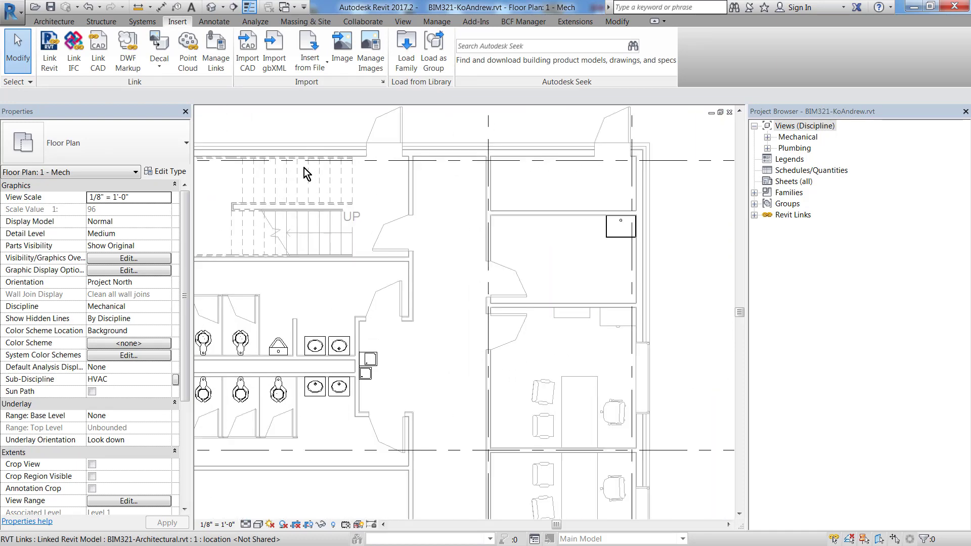
scroll(350, 169, down, 1)
scroll(350, 169, down, 3)
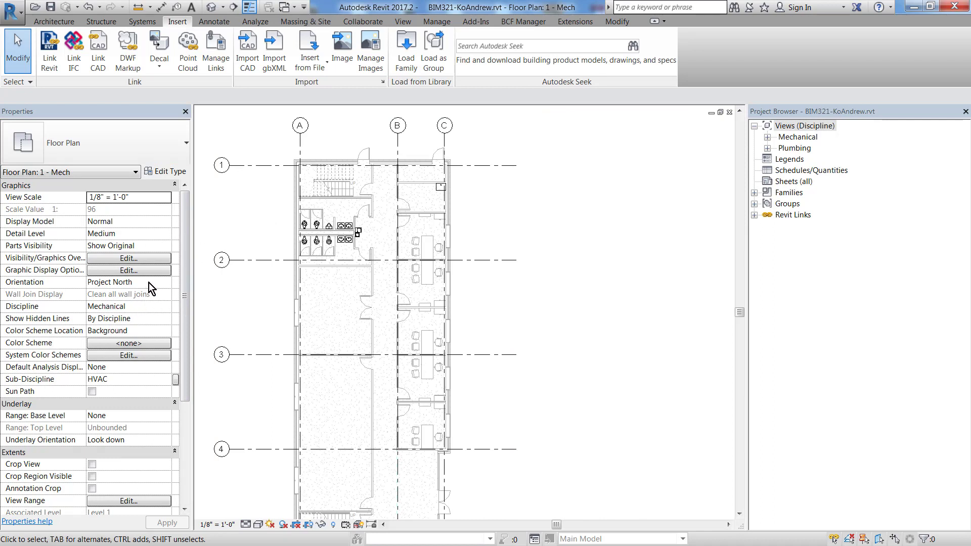
- Set the 1 - Mech view Discipline to Architectural and apply it
click(137, 308)
click(165, 307)
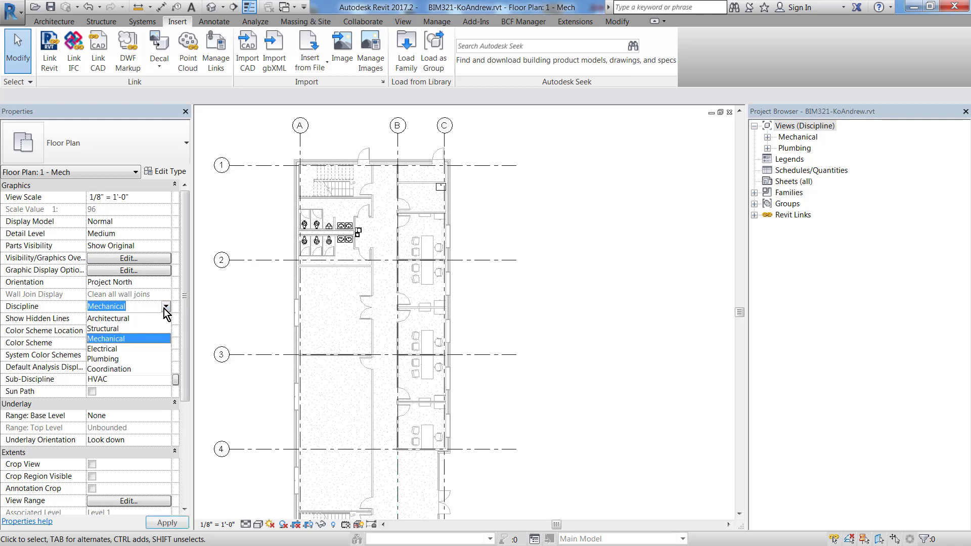
click(135, 319)
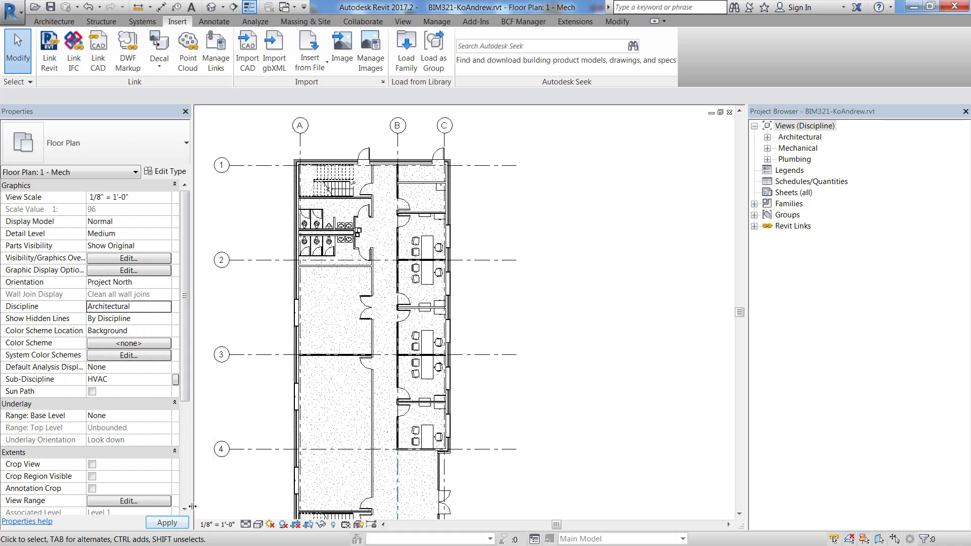
click(173, 519)
scroll(625, 345, down, 3)
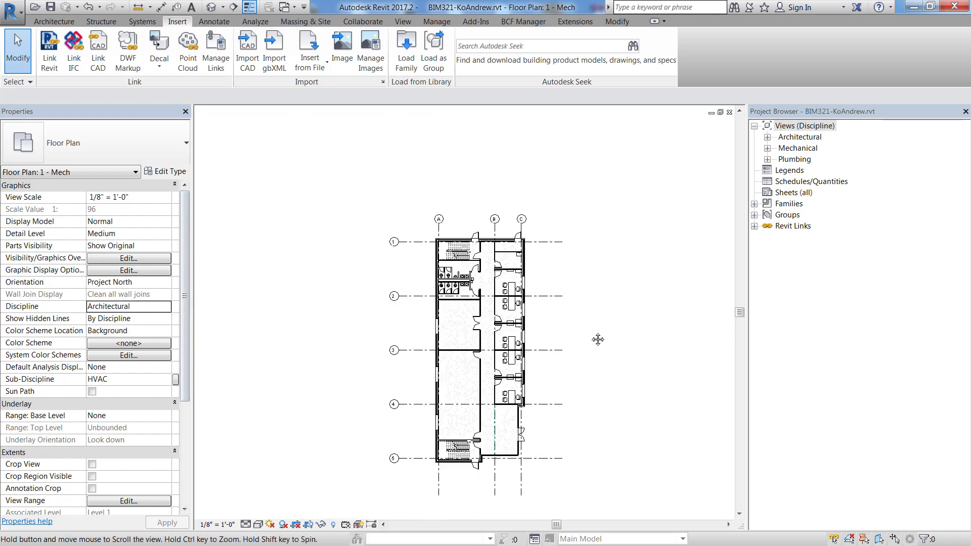
scroll(443, 289, up, 3)
middle_drag(443, 293, 484, 338)
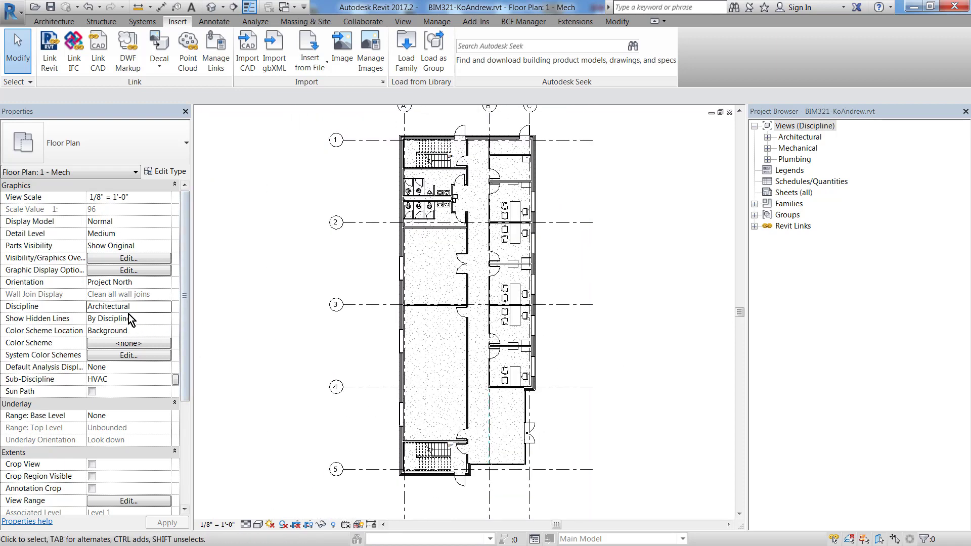
- Confirm the Sub-Discipline stays HVAC and reopen the Discipline list
click(119, 380)
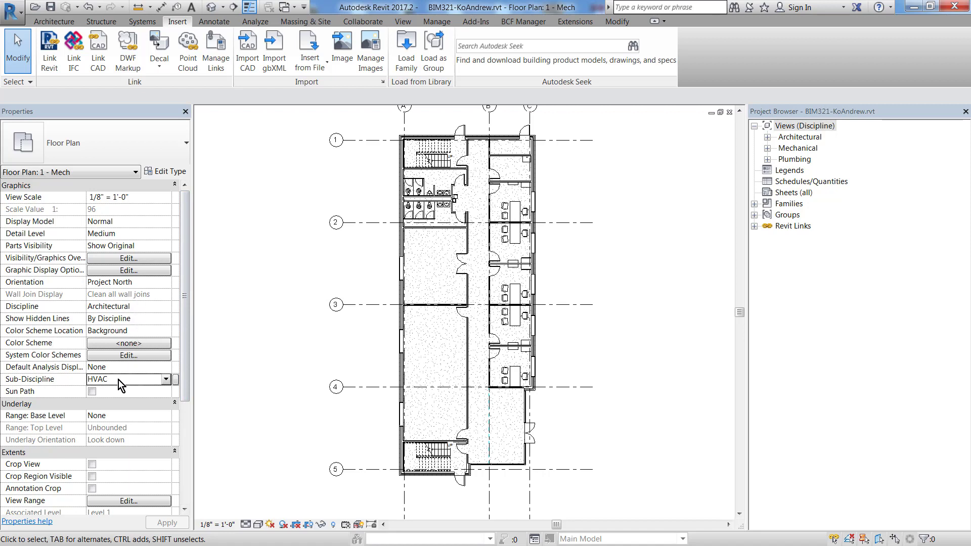
click(166, 380)
click(165, 380)
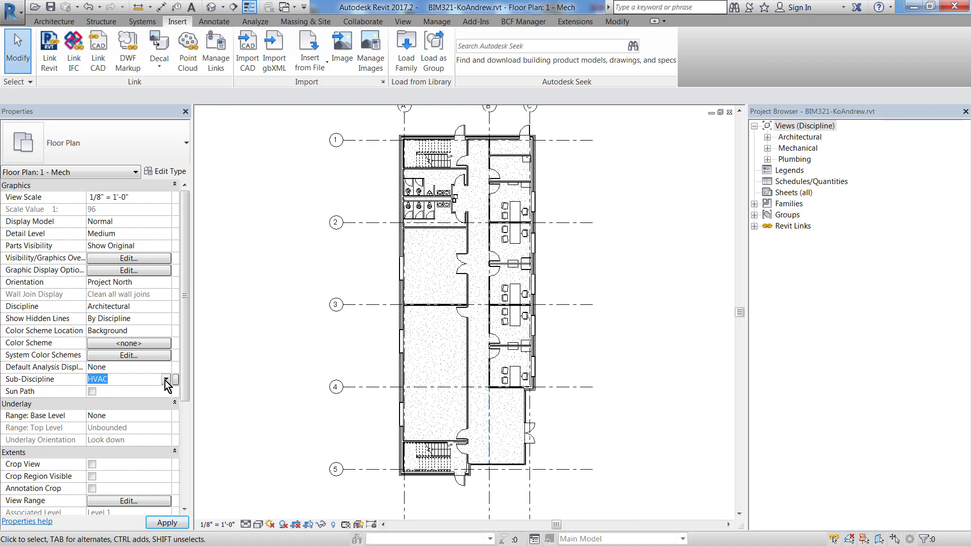
click(130, 320)
click(142, 306)
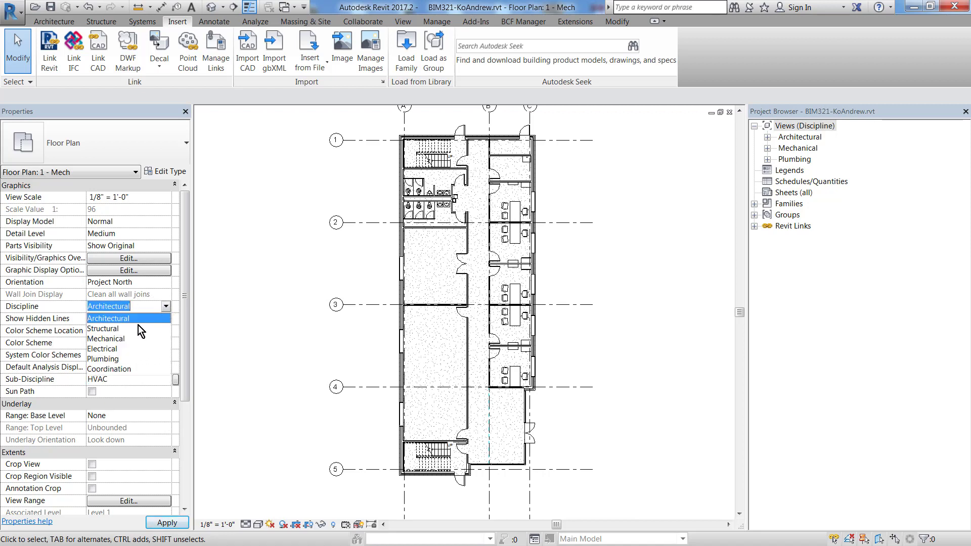
- Change the view Discipline to Mechanical and apply it
click(138, 319)
scroll(445, 248, up, 5)
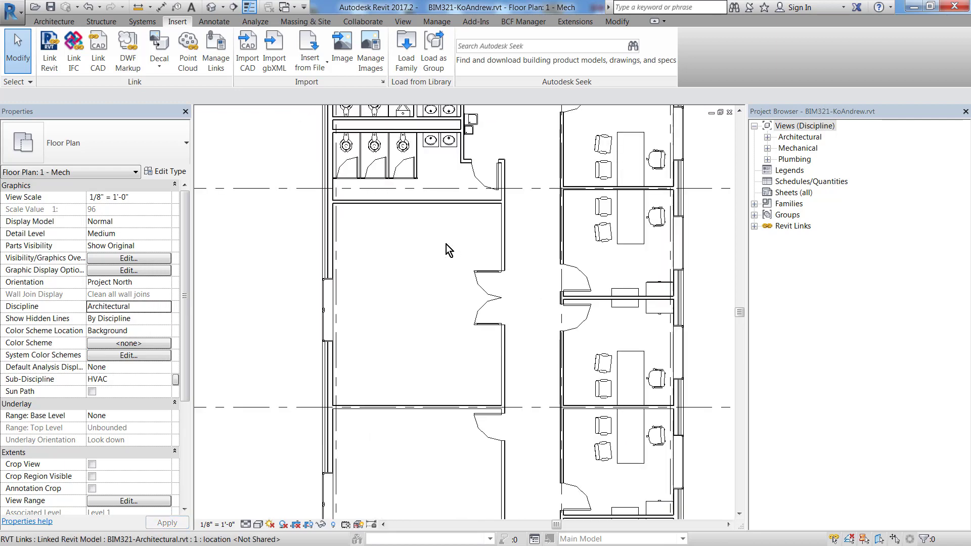
scroll(314, 249, up, 5)
scroll(314, 248, up, 2)
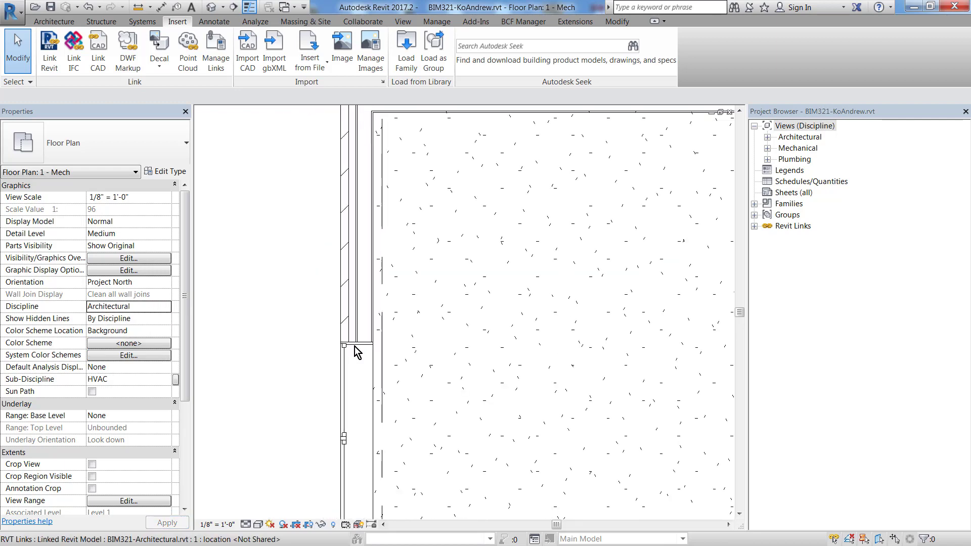
scroll(357, 350, up, 1)
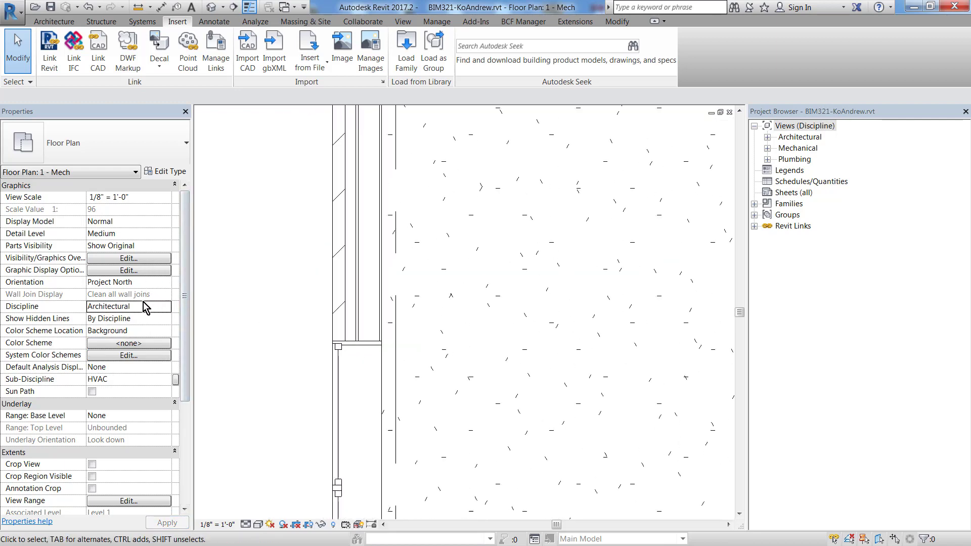
click(167, 307)
click(166, 307)
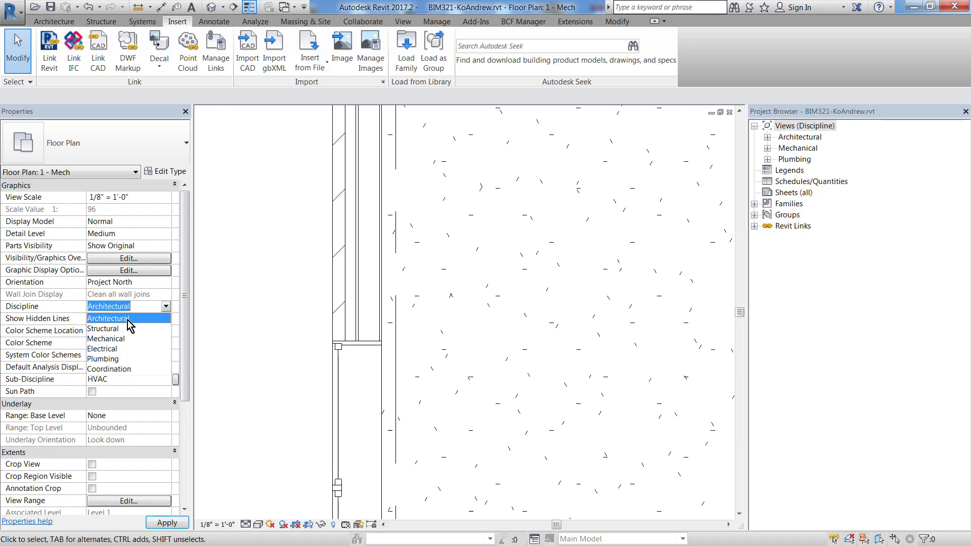
click(112, 340)
click(164, 522)
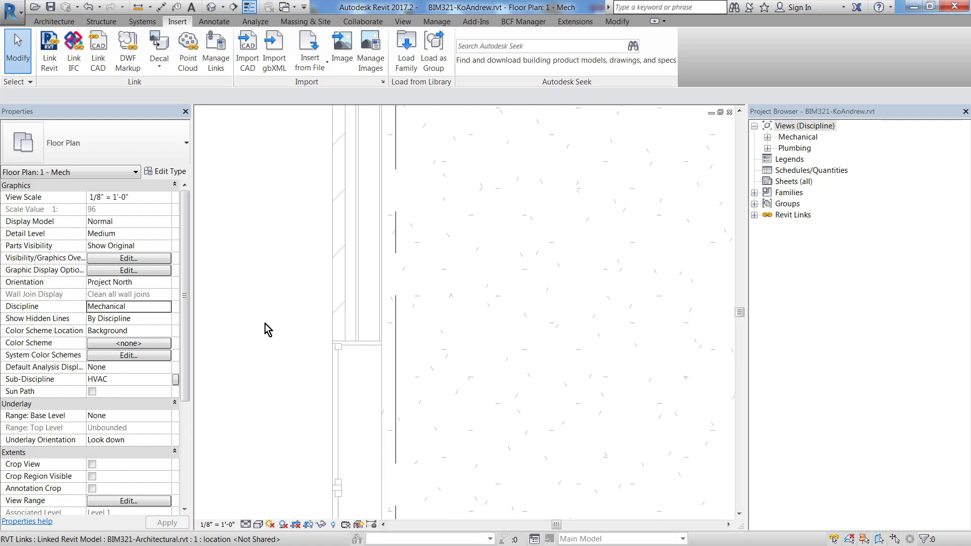
- Switch the Discipline back to Architectural and compare how the linked model displays
click(165, 306)
click(166, 307)
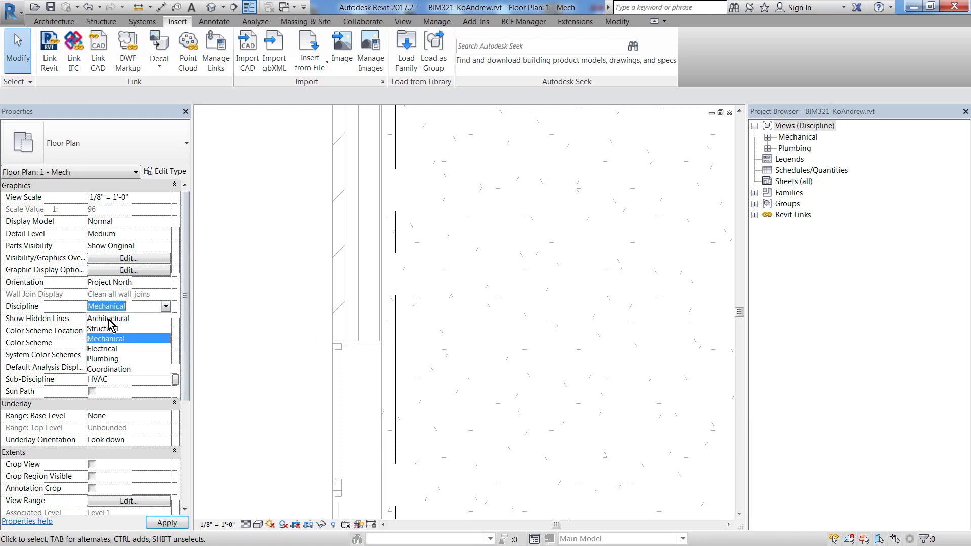
click(108, 319)
click(167, 523)
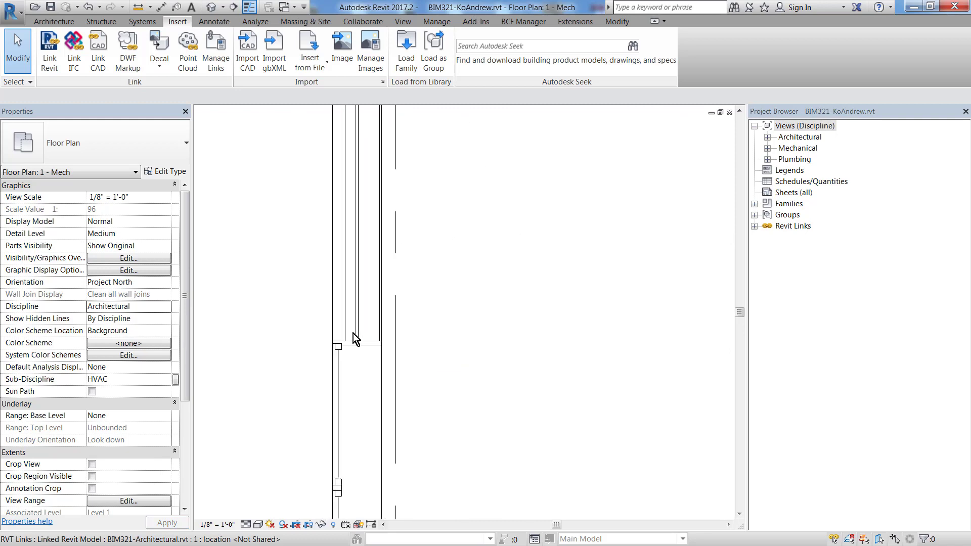
scroll(353, 333, down, 3)
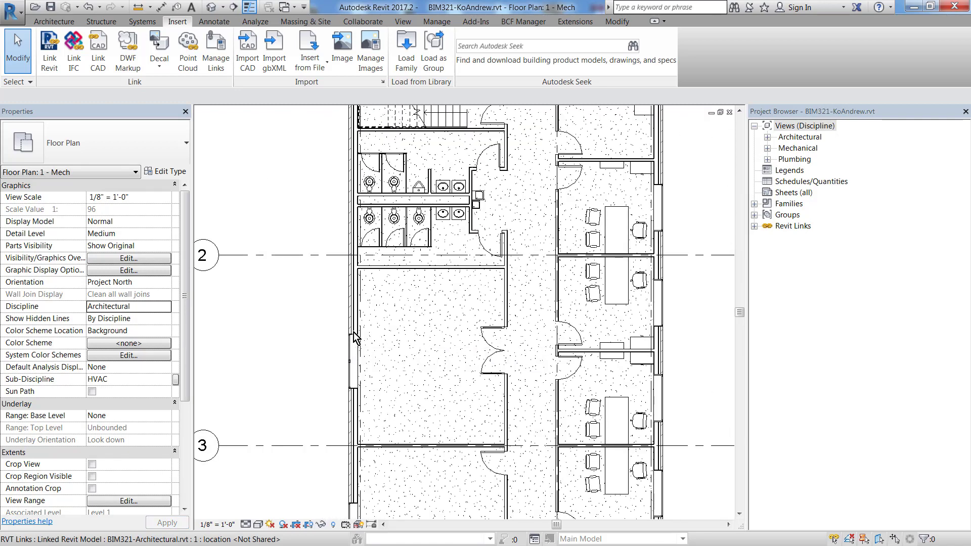
scroll(354, 332, up, 5)
click(354, 331)
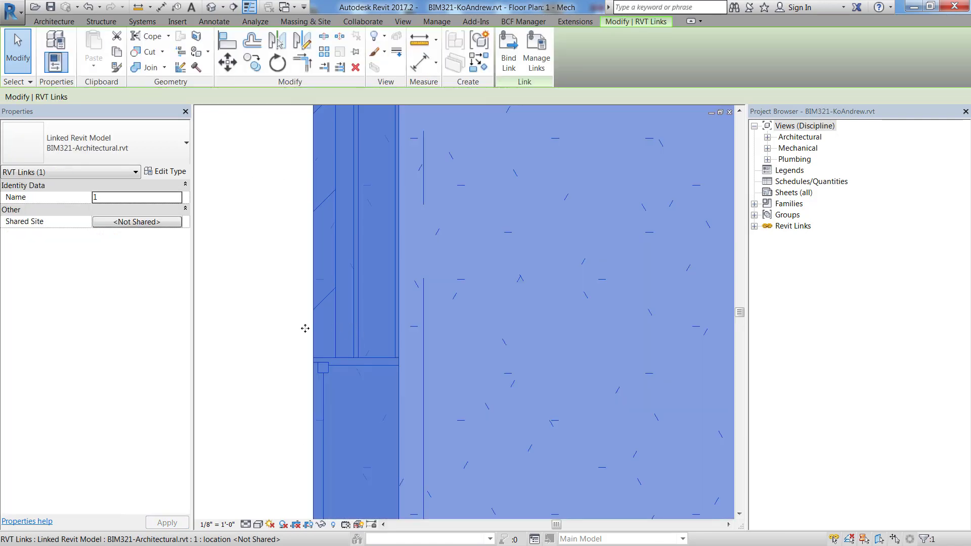
click(291, 336)
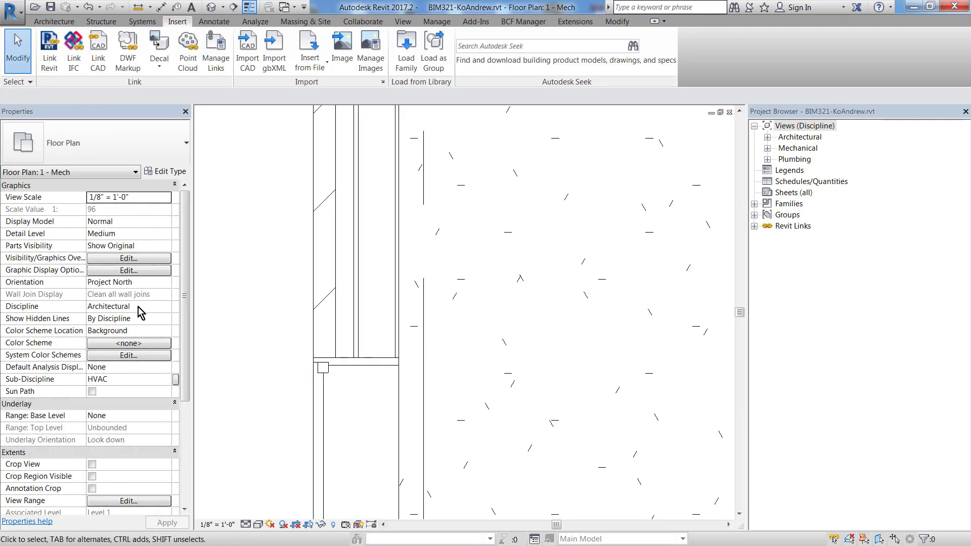
- Set the Discipline to Mechanical again and zoom to review the halftone link
click(121, 307)
click(165, 307)
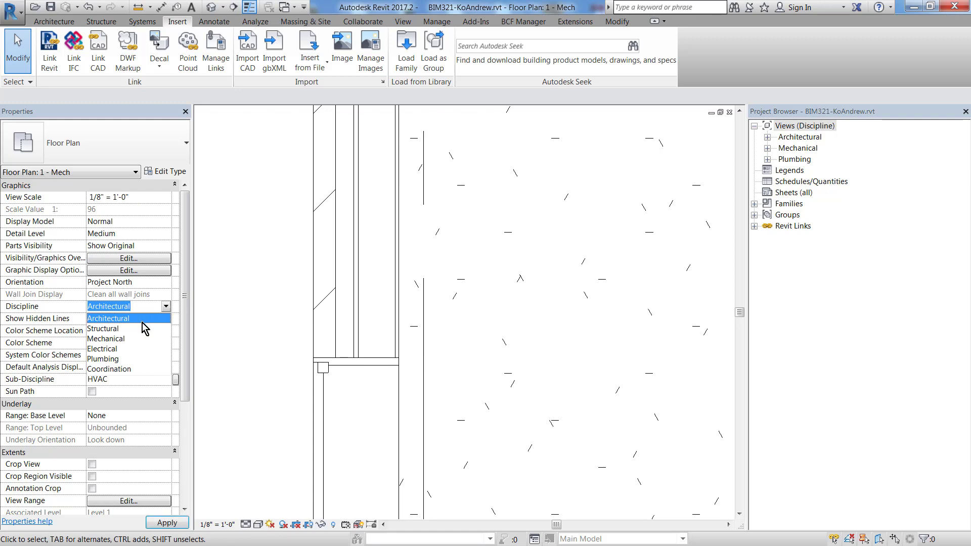
click(127, 338)
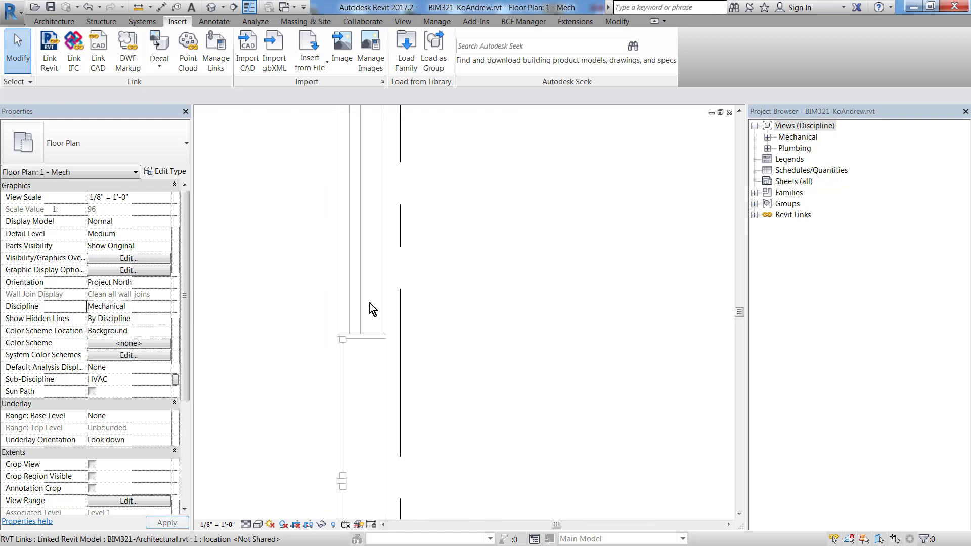
scroll(369, 304, down, 5)
scroll(354, 283, down, 3)
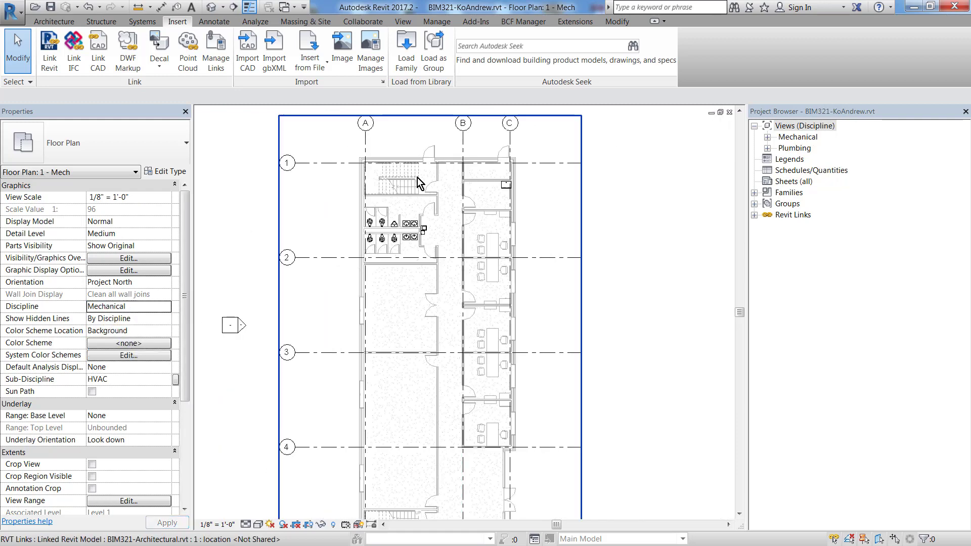
scroll(413, 201, up, 1)
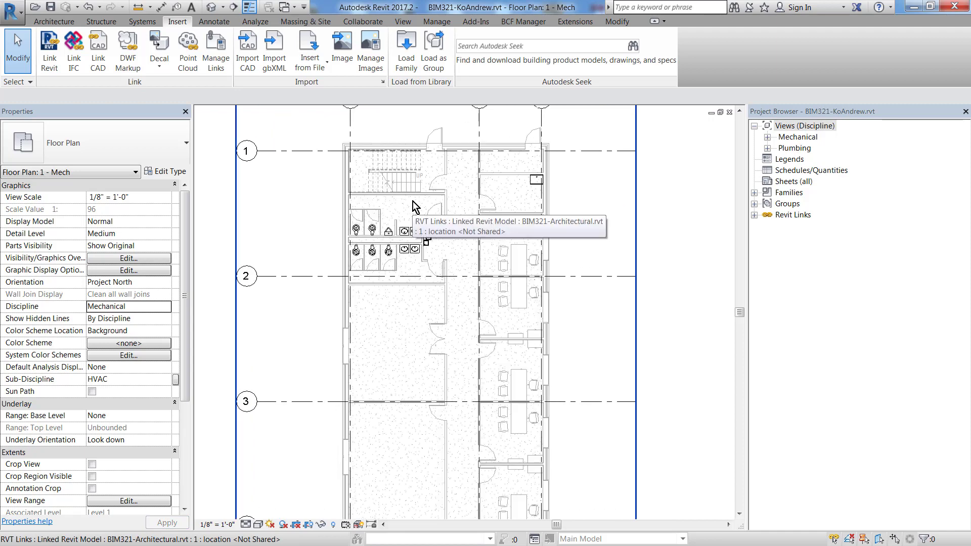
scroll(349, 236, down, 1)
scroll(333, 234, down, 1)
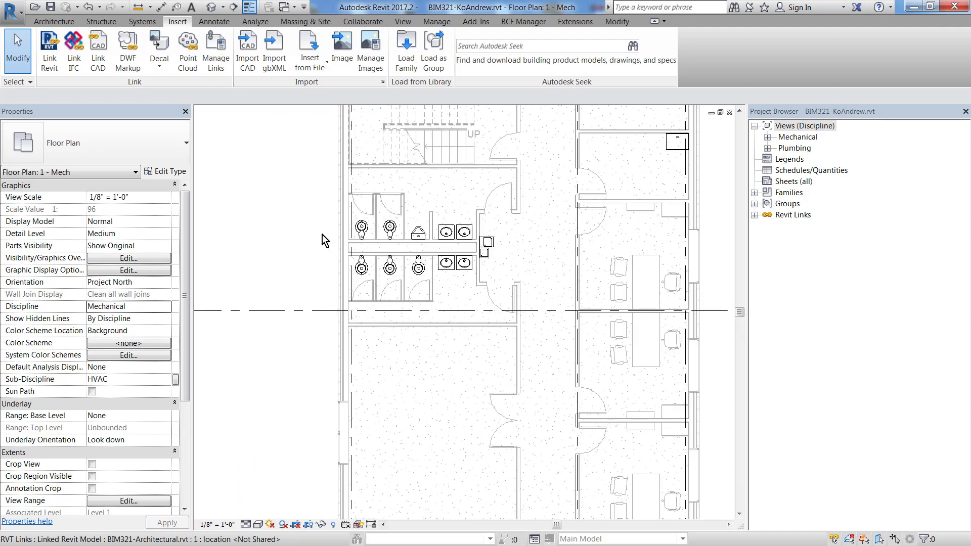
scroll(316, 238, down, 1)
scroll(316, 238, down, 2)
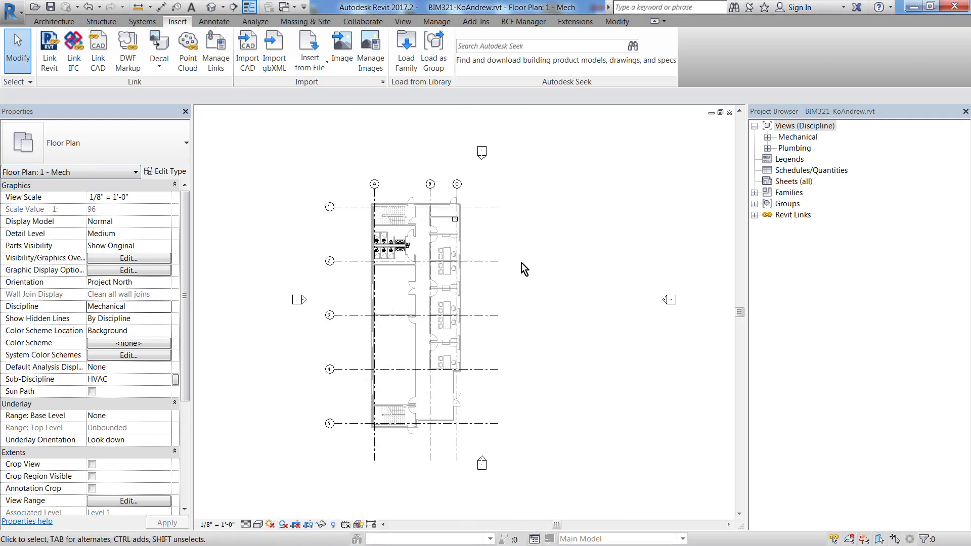
scroll(521, 263, down, 2)
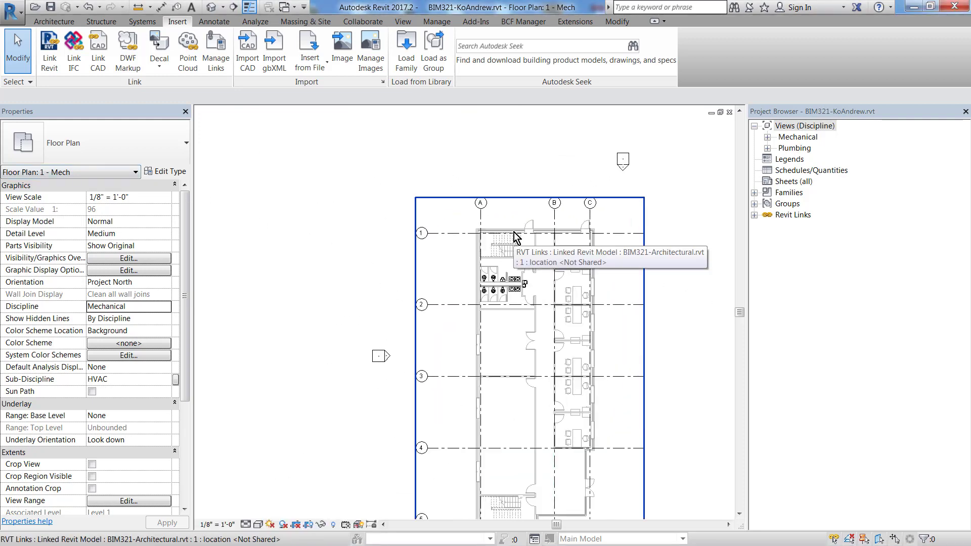
scroll(504, 215, up, 2)
scroll(505, 214, up, 2)
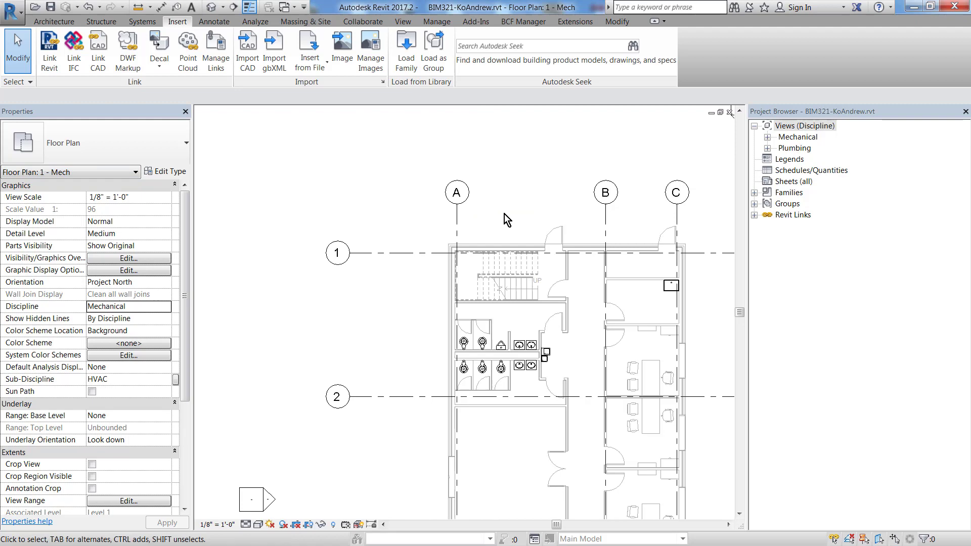
- Select the linked model and pan to show grids A, 1 and 2
click(493, 246)
scroll(556, 238, down, 1)
scroll(546, 233, down, 2)
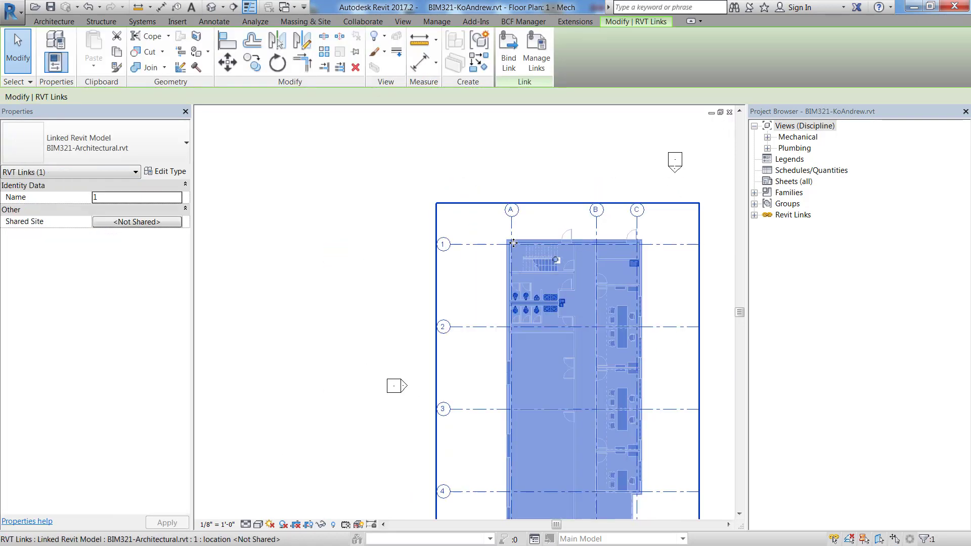
scroll(515, 238, up, 2)
middle_drag(516, 238, 387, 214)
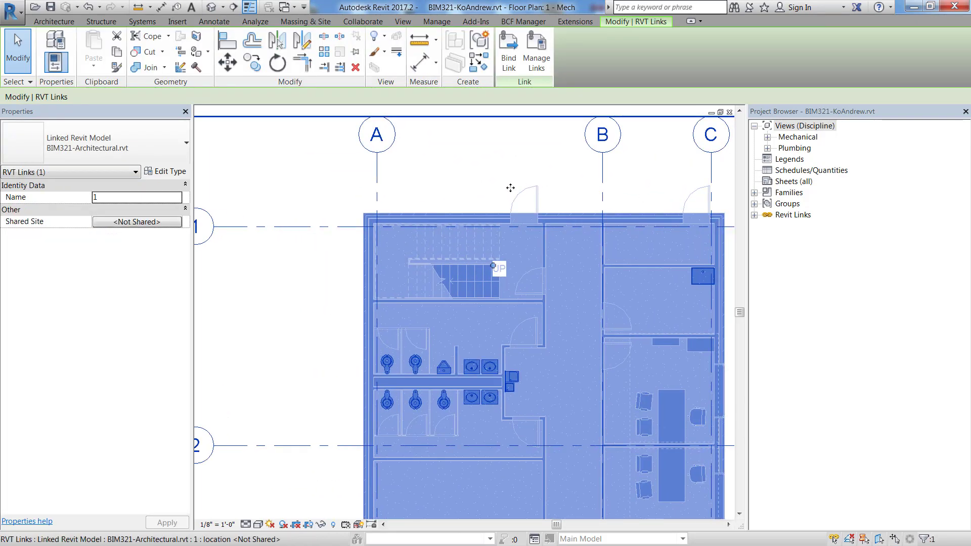
scroll(511, 187, down, 2)
scroll(510, 187, down, 2)
click(684, 212)
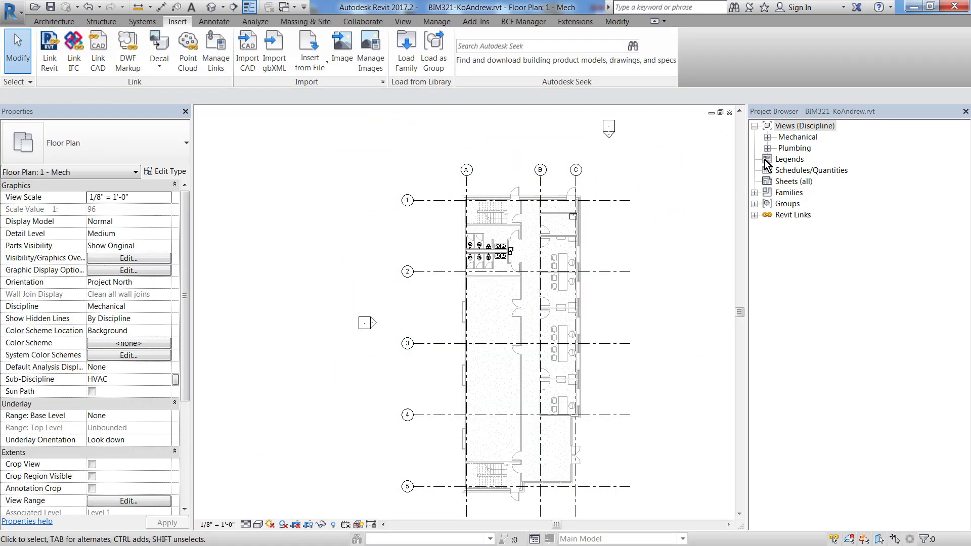
- Review the linked levels in the East - Mech elevation, then return to 1 - Mech plan
click(768, 137)
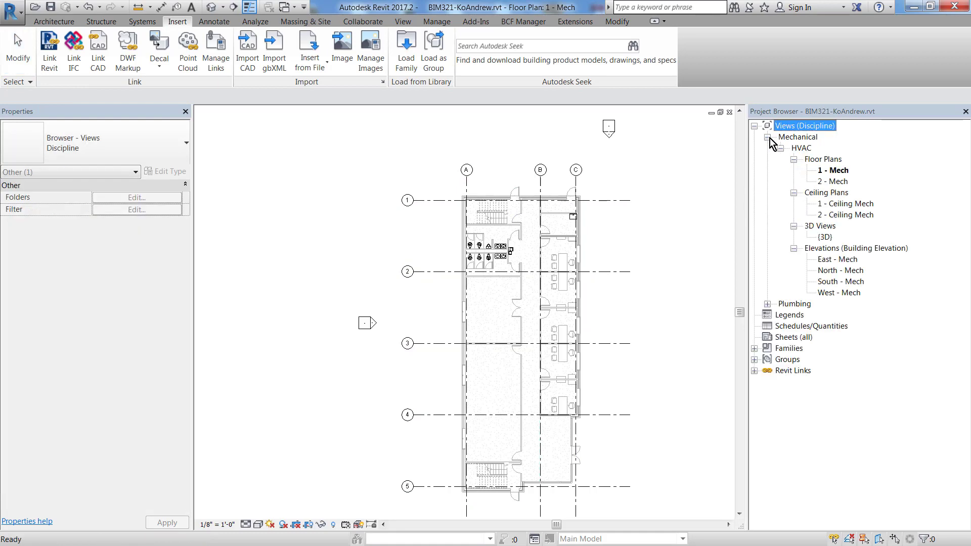
double_click(843, 260)
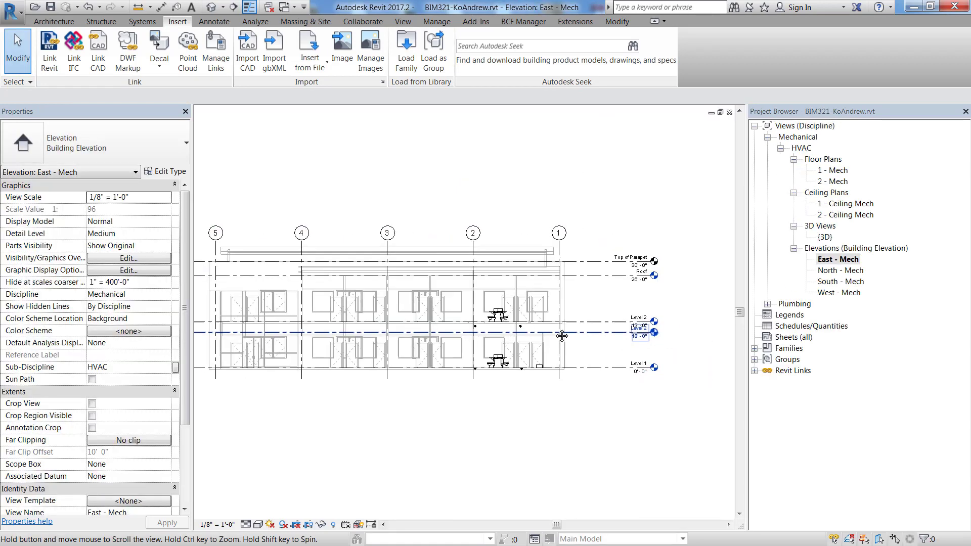
scroll(562, 336, up, 1)
scroll(593, 299, up, 3)
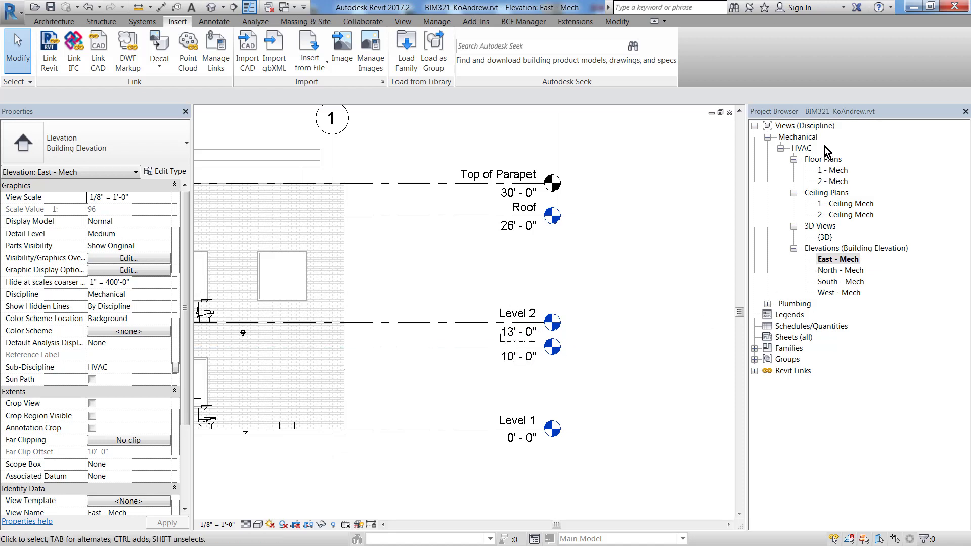
double_click(828, 170)
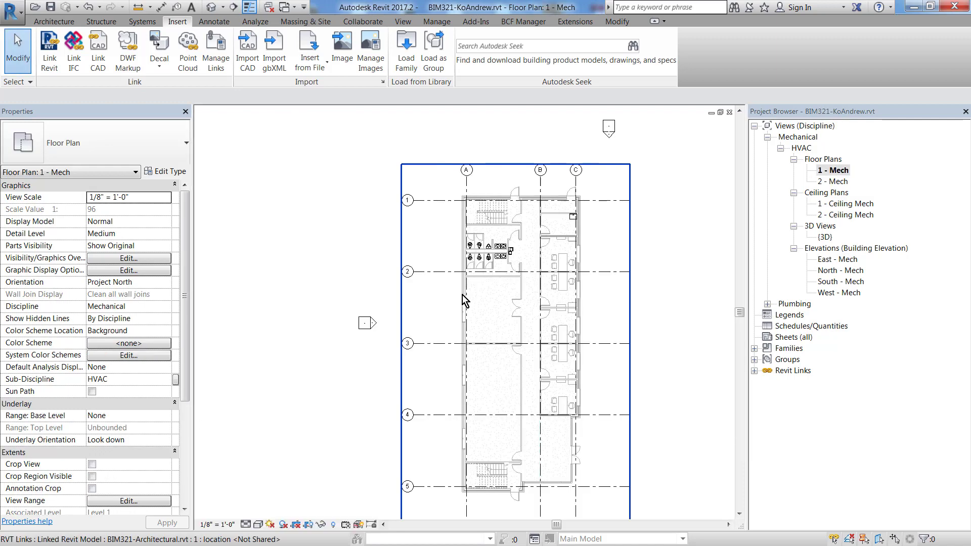
- Select the linked architectural model in the 1 - Mech plan
scroll(591, 314, up, 4)
scroll(538, 305, up, 1)
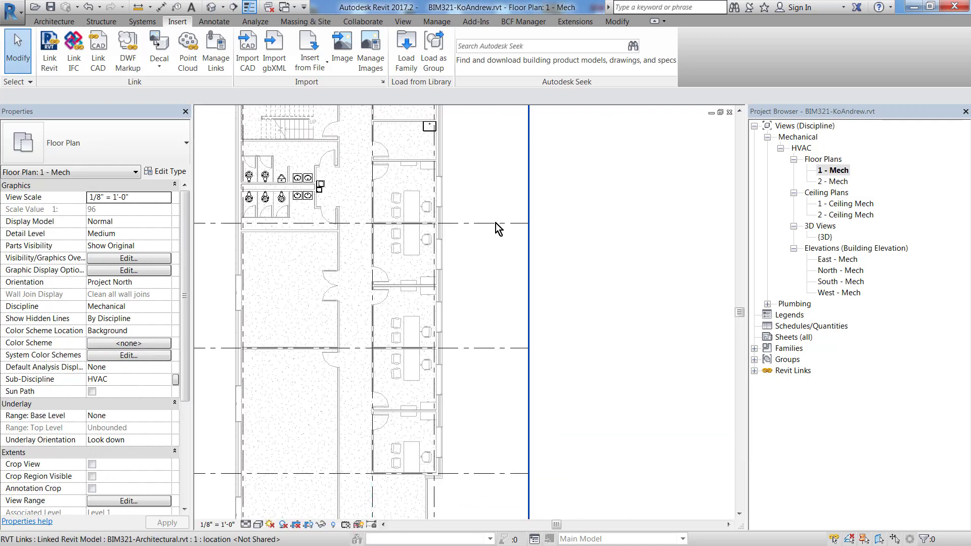
scroll(500, 225, down, 3)
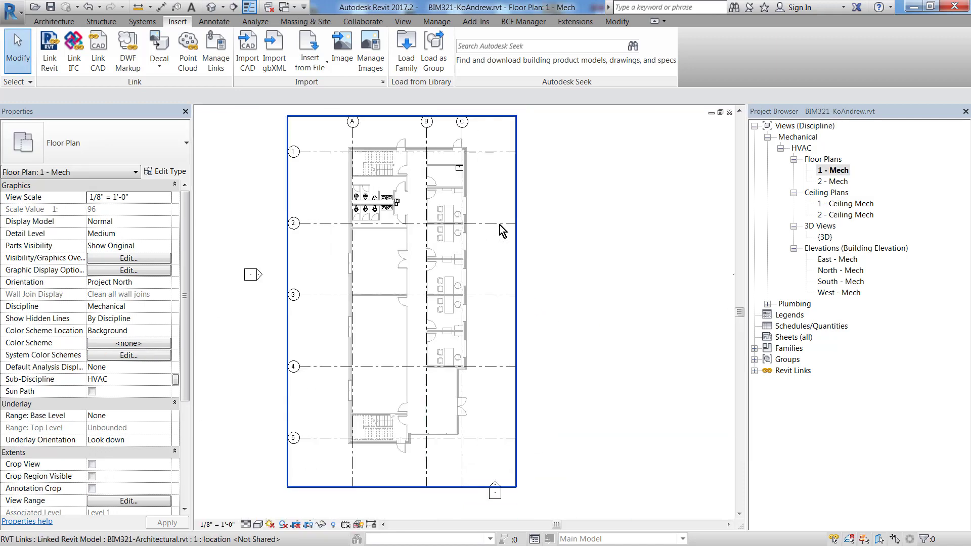
click(500, 225)
scroll(500, 225, down, 2)
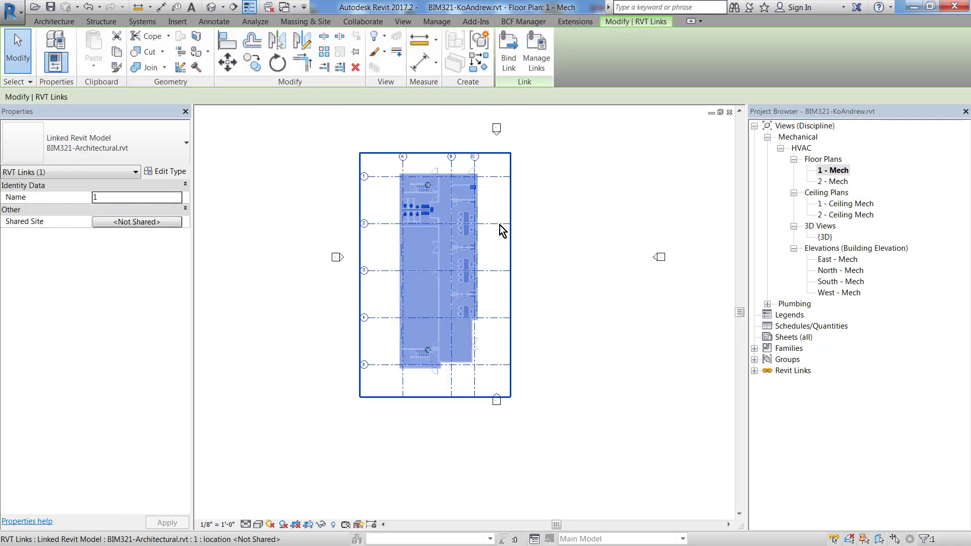
- Start Copy/Monitor > Select Link from the Collaborate tab
click(360, 20)
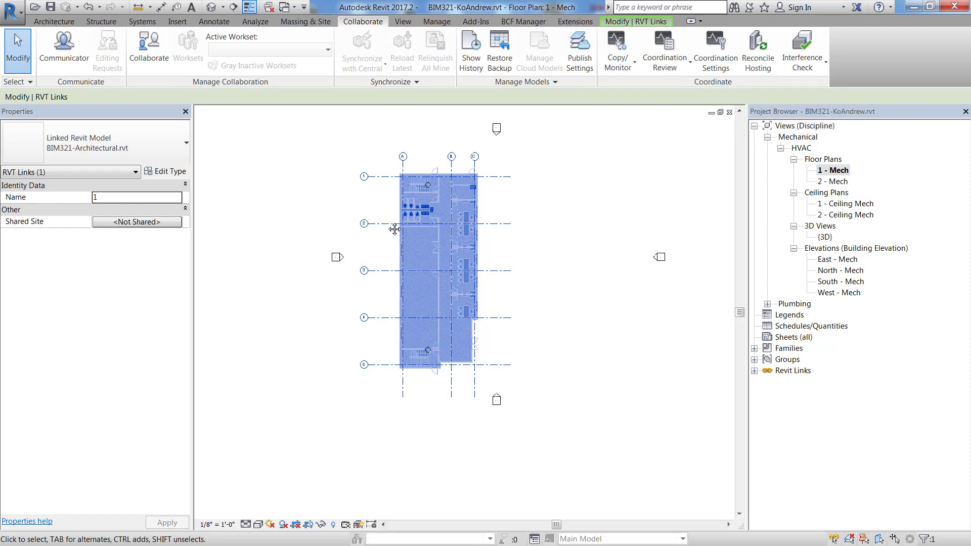
scroll(464, 219, up, 3)
scroll(501, 220, up, 1)
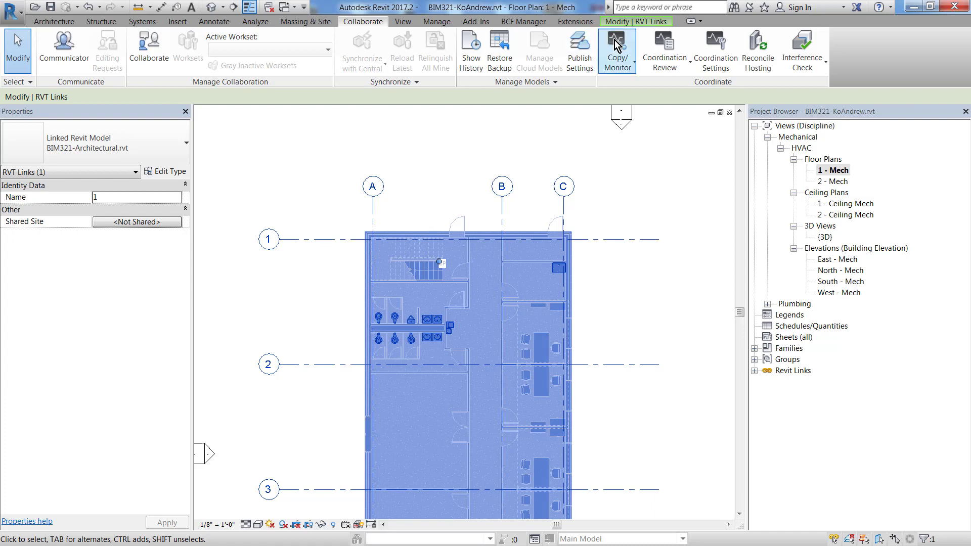
click(618, 53)
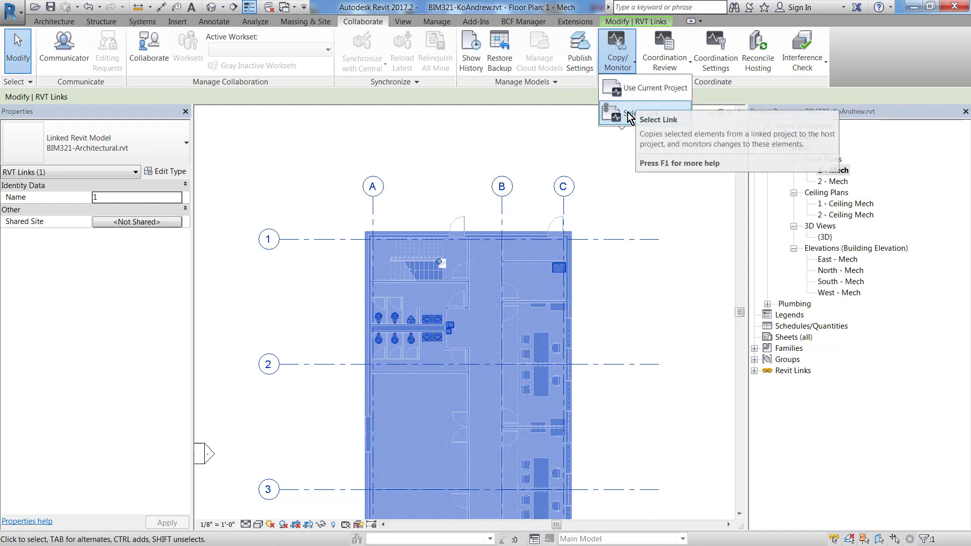
click(627, 118)
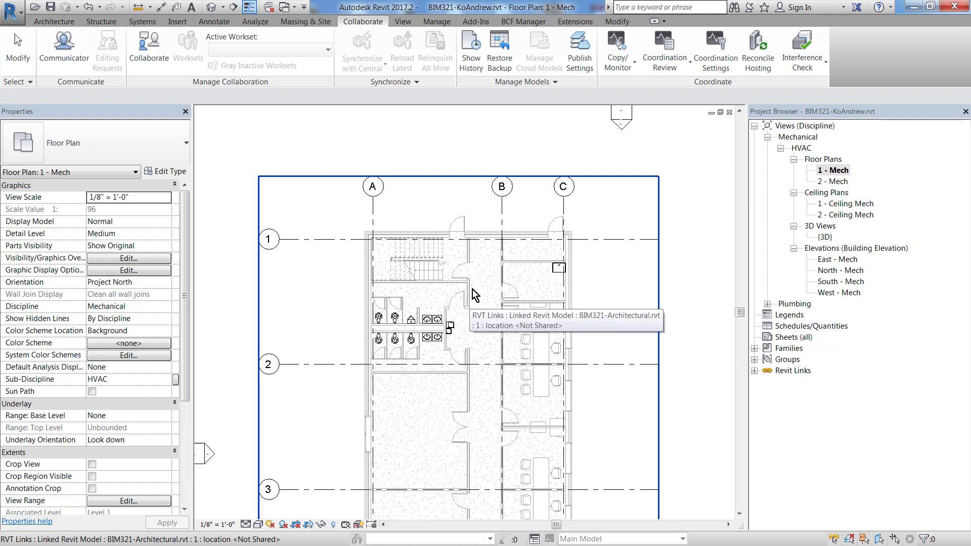
scroll(474, 292, down, 2)
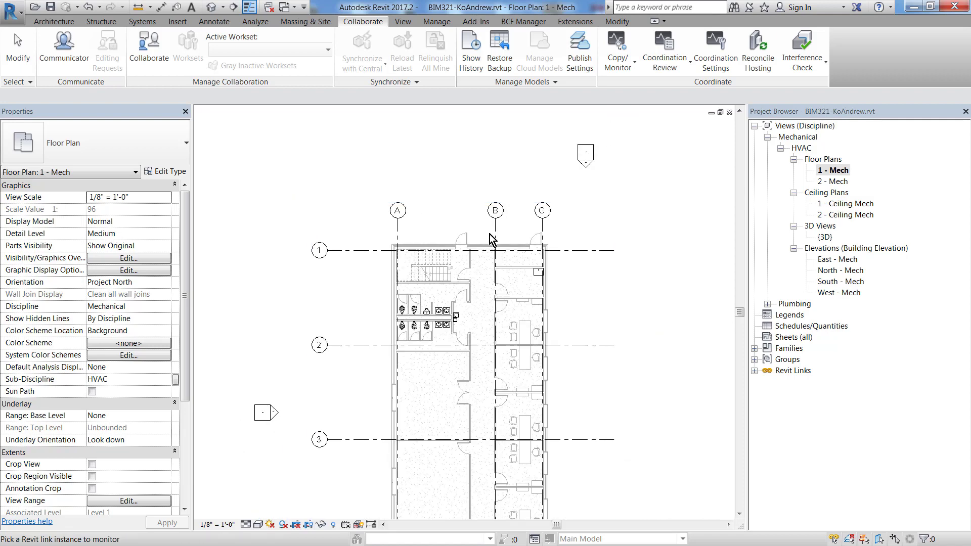
- Pick the linked BIM321-Architectural model as the Copy/Monitor source
scroll(494, 235, up, 2)
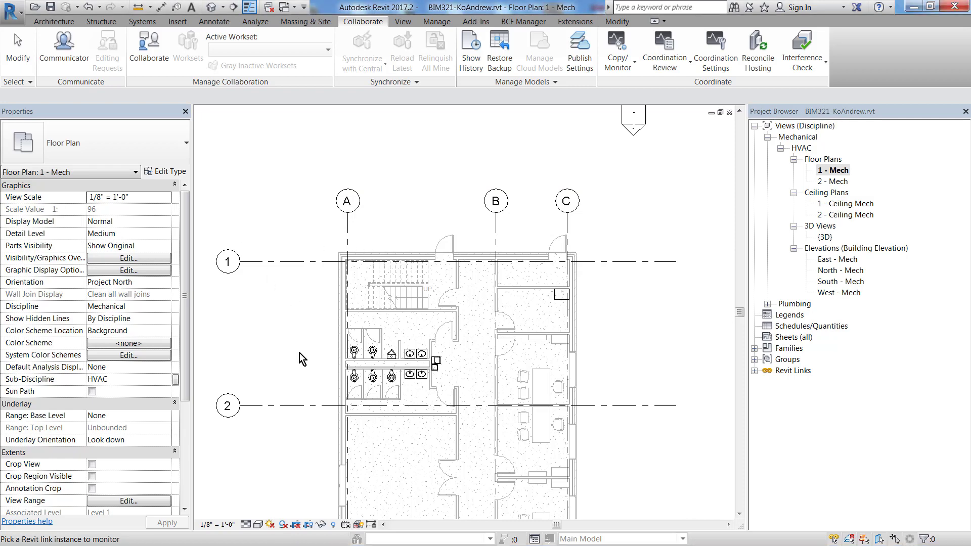
middle_drag(339, 303, 338, 308)
- Pick the link, enable Copy with Multiple, and window-select the lettered grids
click(338, 202)
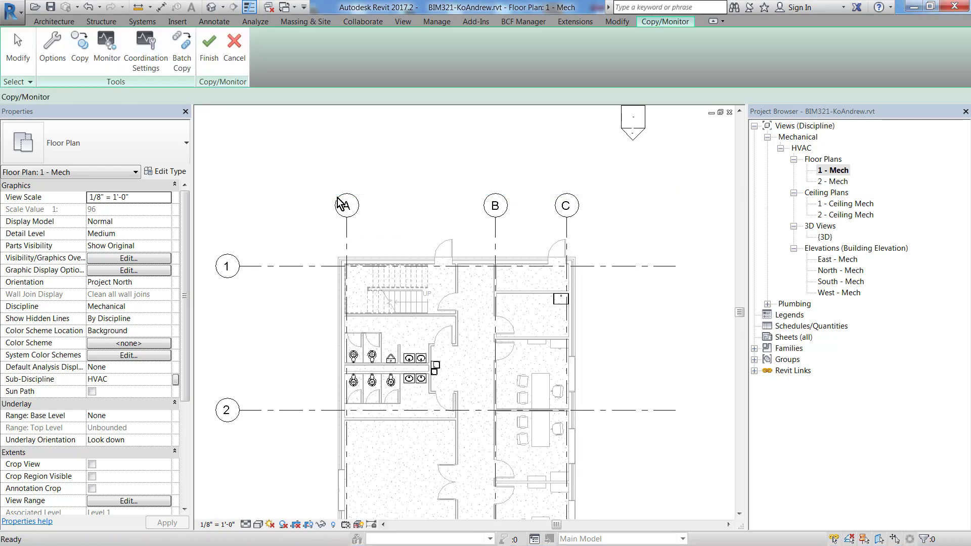
click(83, 50)
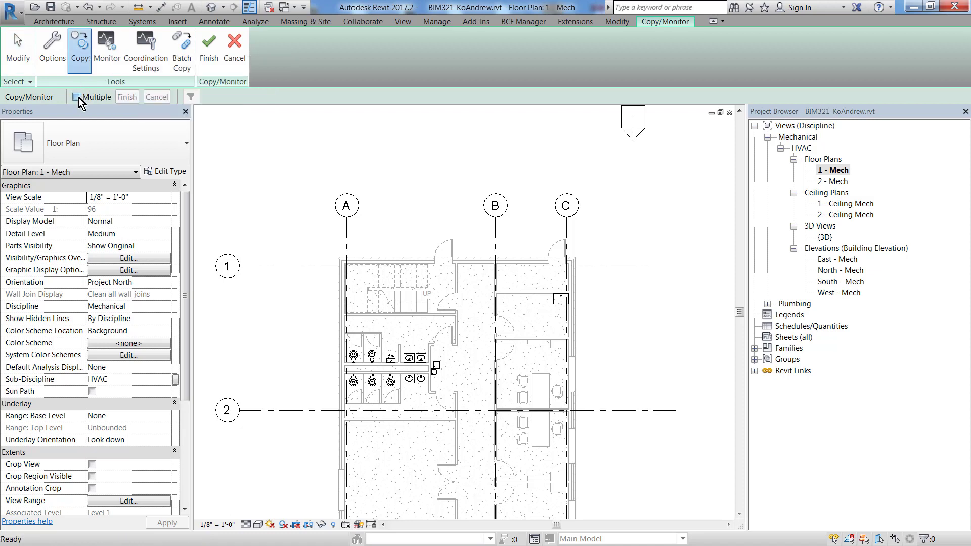
click(78, 97)
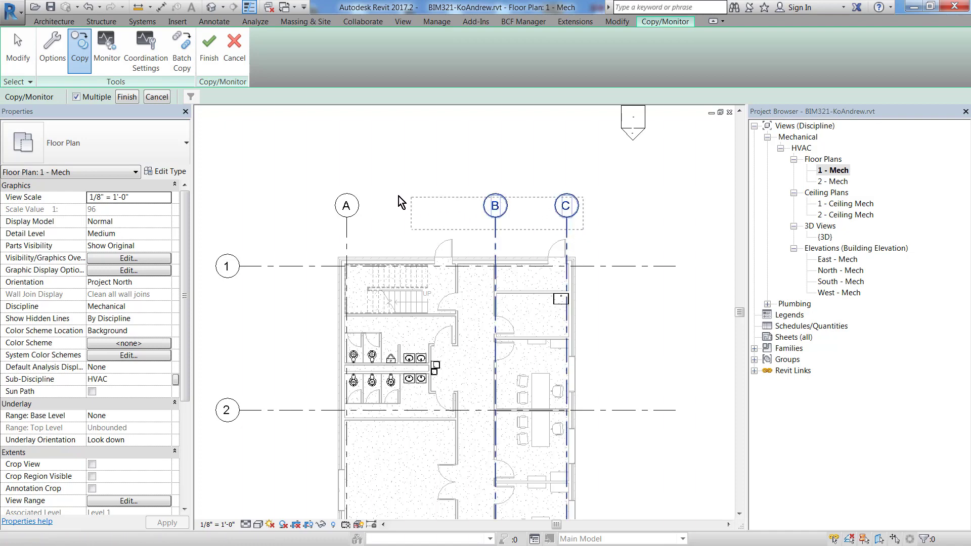
drag(585, 236, 321, 201)
scroll(320, 201, down, 2)
scroll(303, 257, down, 2)
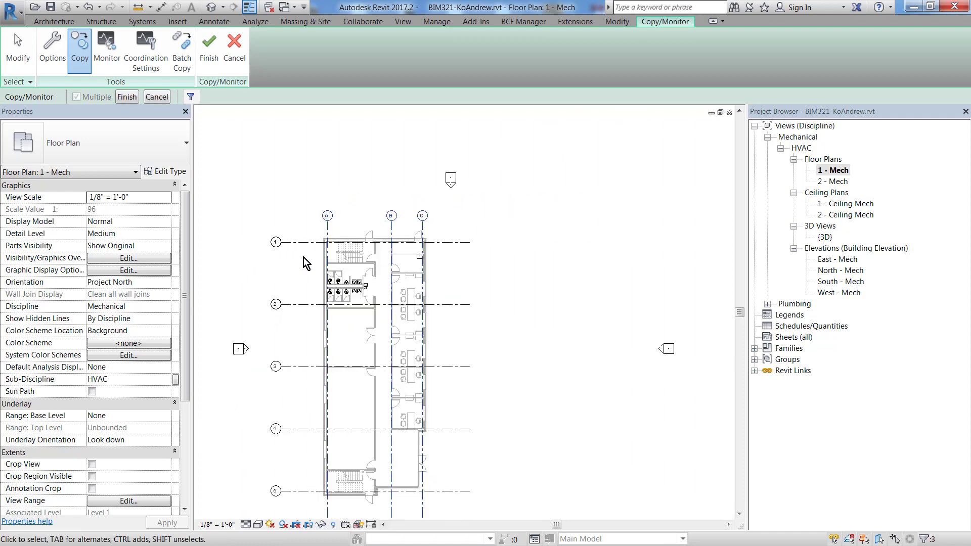
- Window-select linked grids 1–5 and grids B and C for copying
drag(300, 449, 284, 222)
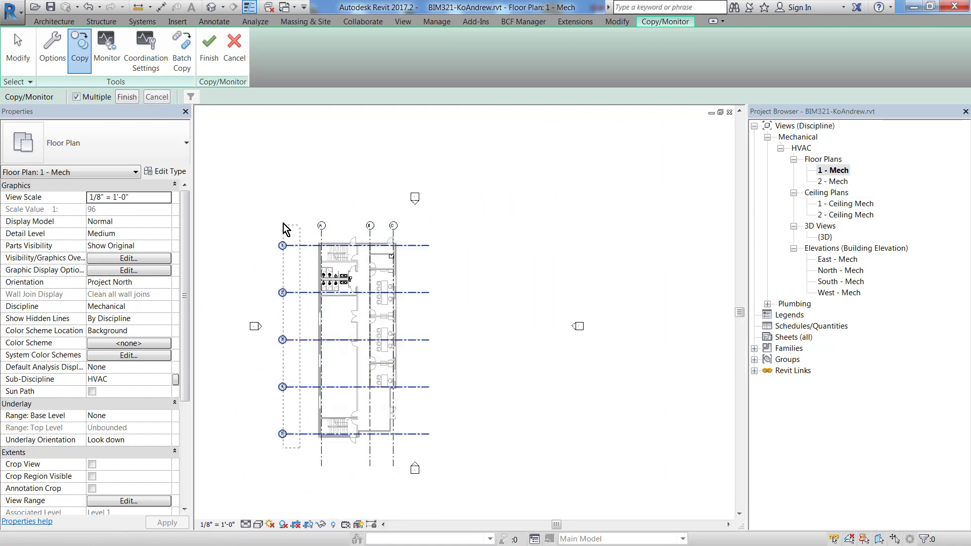
scroll(317, 215, up, 3)
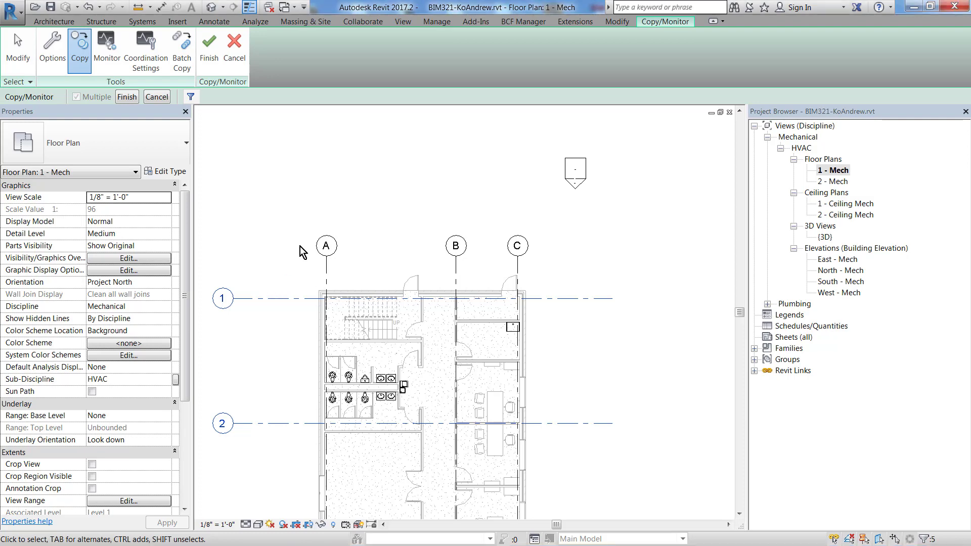
scroll(301, 245, down, 5)
scroll(300, 246, up, 3)
scroll(301, 246, up, 4)
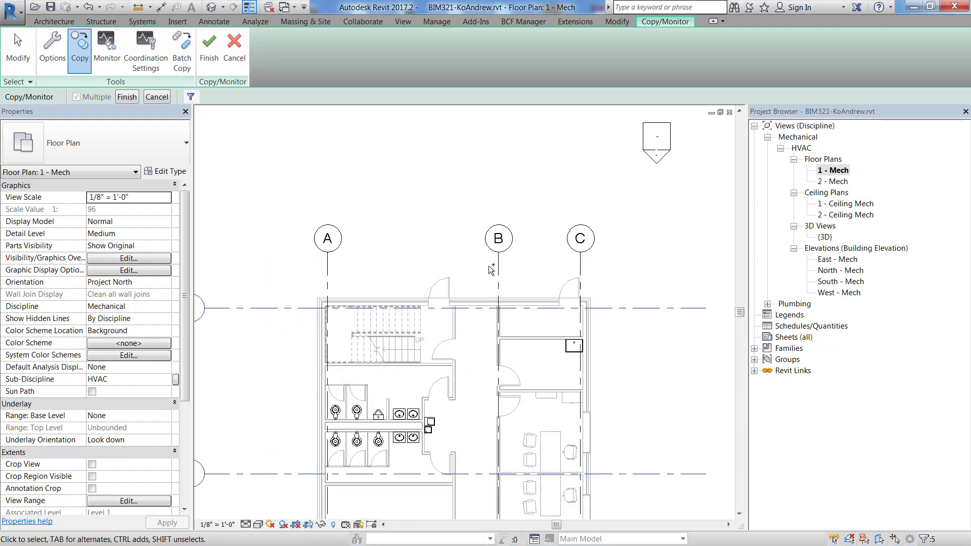
drag(612, 273, 375, 232)
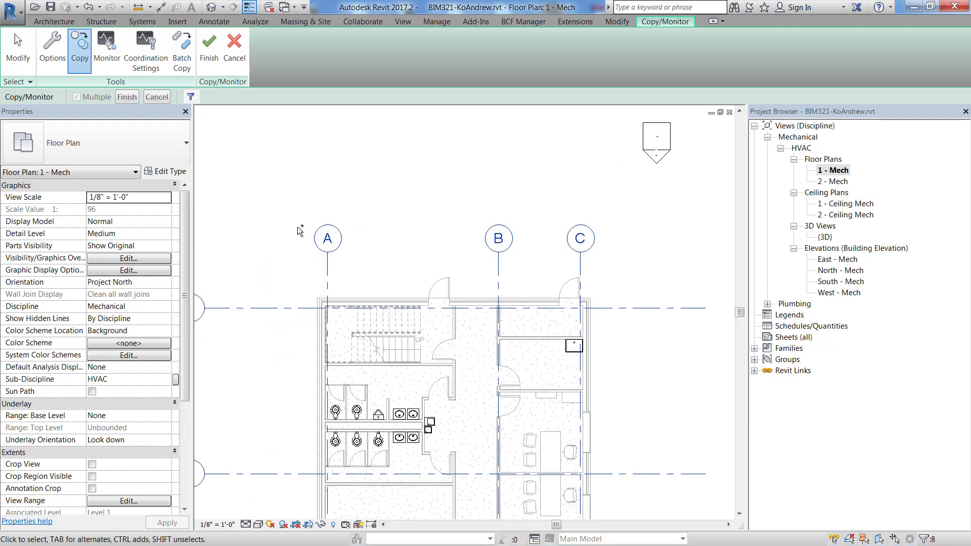
scroll(297, 227, down, 5)
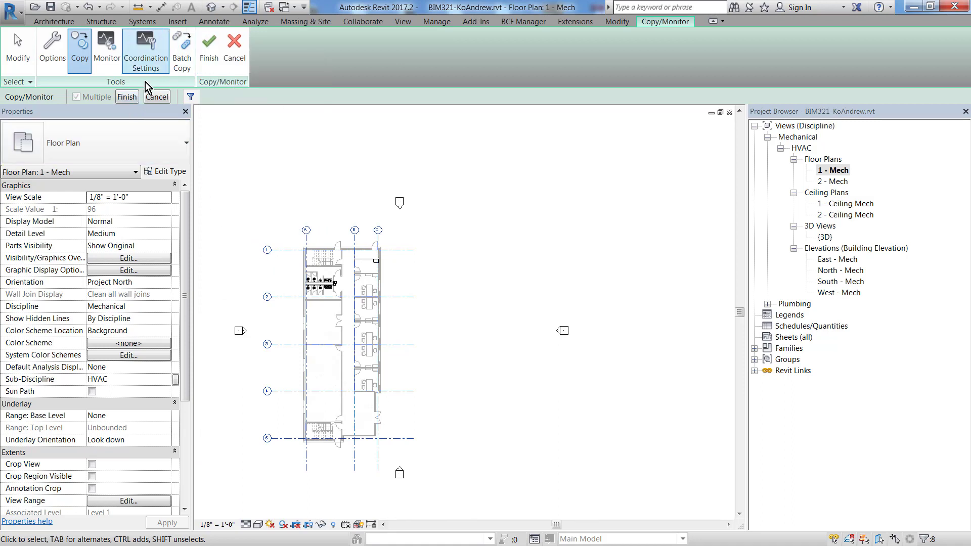
- Finish copying grids 1–5 and A–C and dismiss the Grid Head rename warning
click(125, 99)
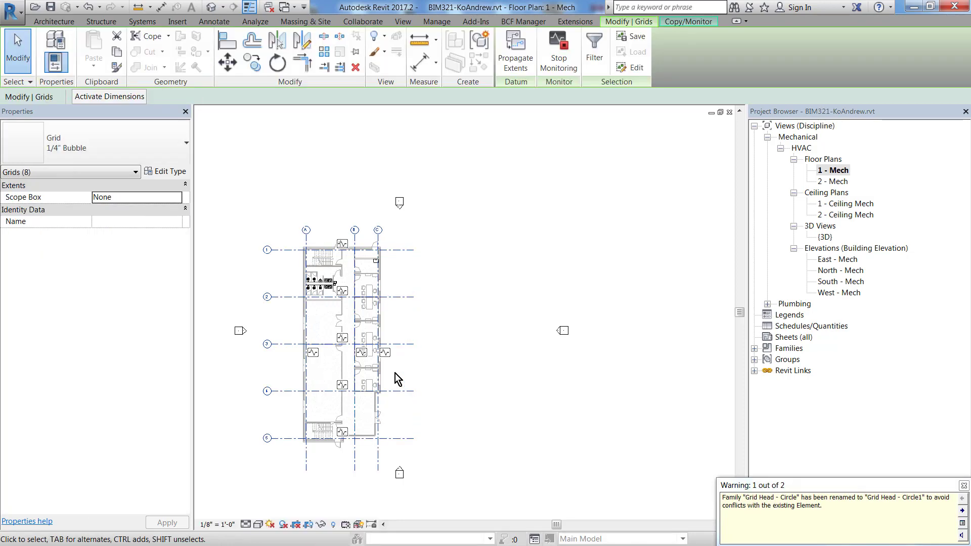
drag(897, 487, 593, 249)
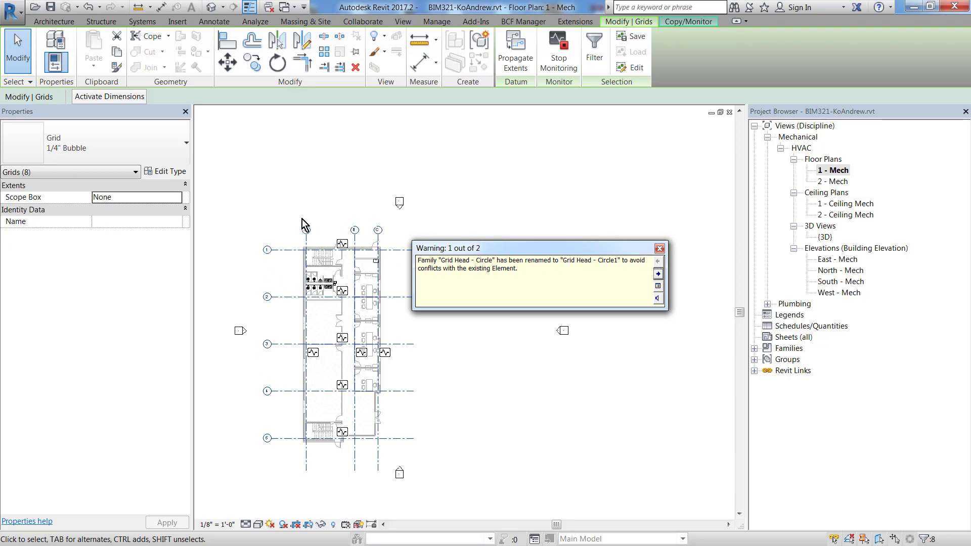
click(659, 248)
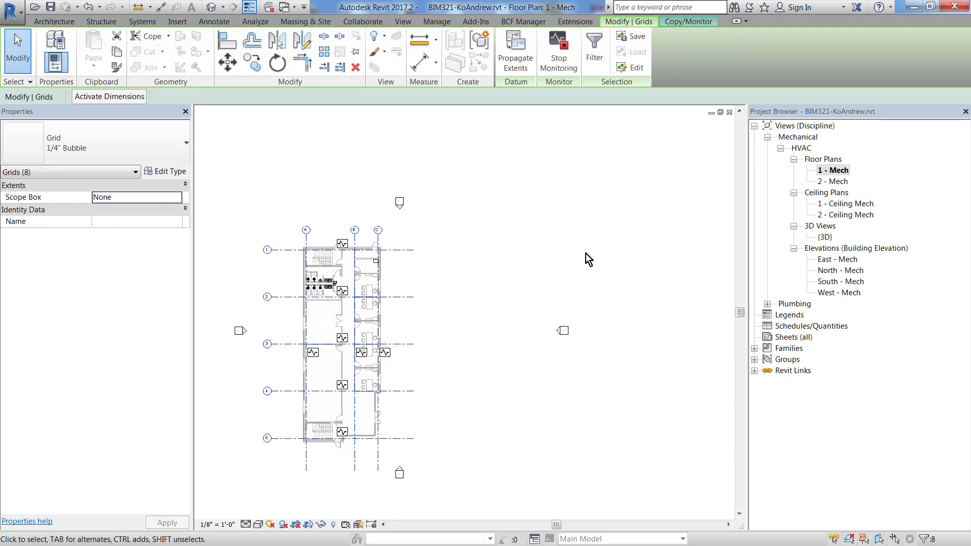
click(482, 225)
- Review copied grid A and grids 1–3 in plan, then start another copy from the link
scroll(380, 255, up, 2)
scroll(381, 255, up, 2)
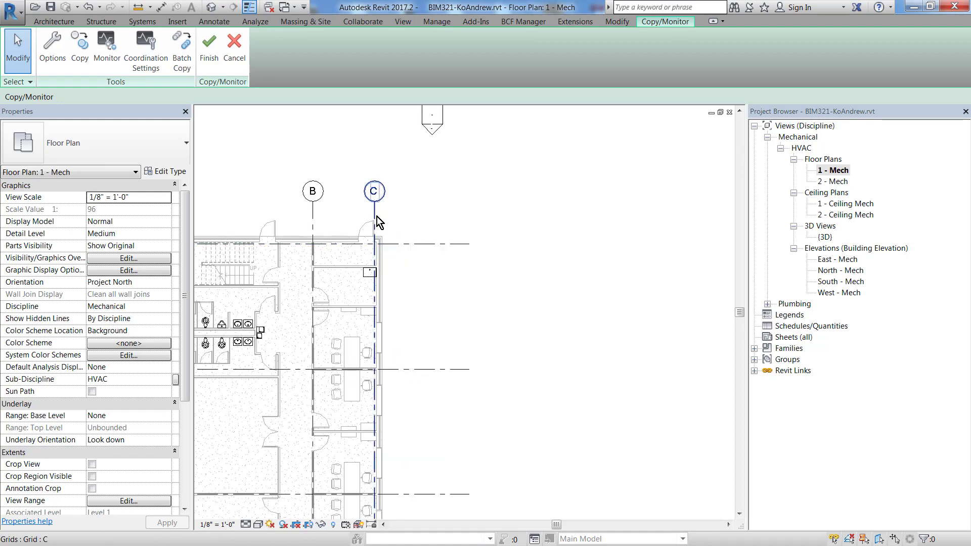
middle_drag(305, 217, 392, 226)
scroll(392, 226, down, 2)
scroll(321, 241, up, 2)
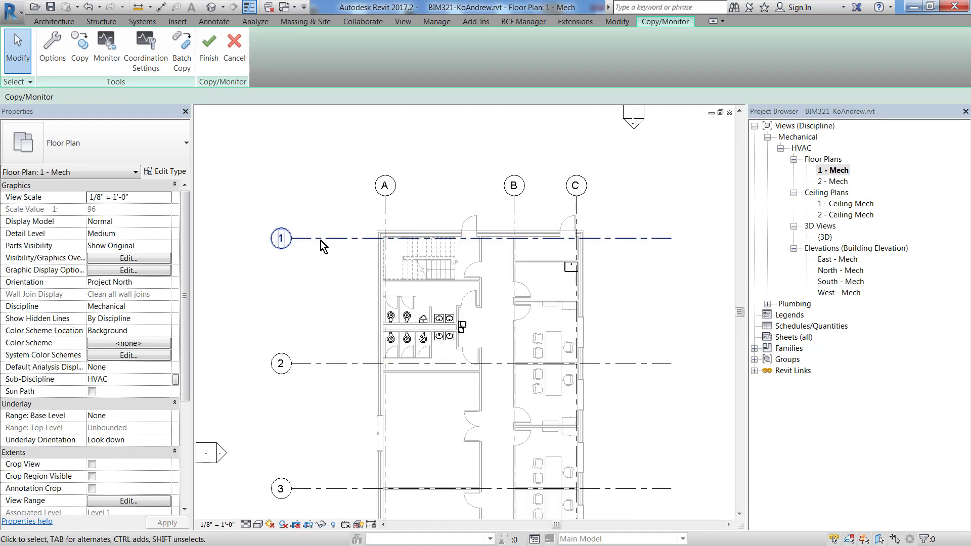
scroll(321, 241, up, 2)
scroll(326, 235, down, 4)
scroll(326, 236, down, 2)
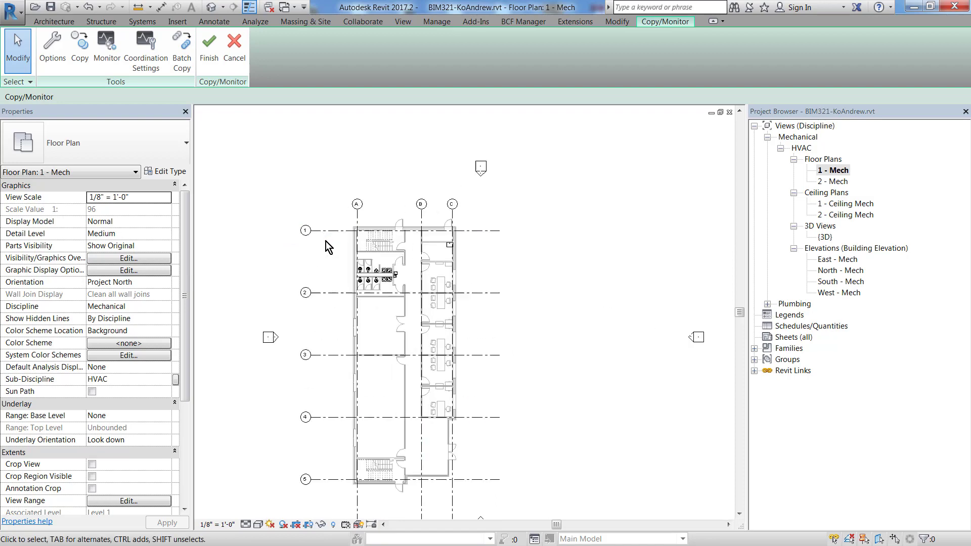
scroll(326, 241, up, 1)
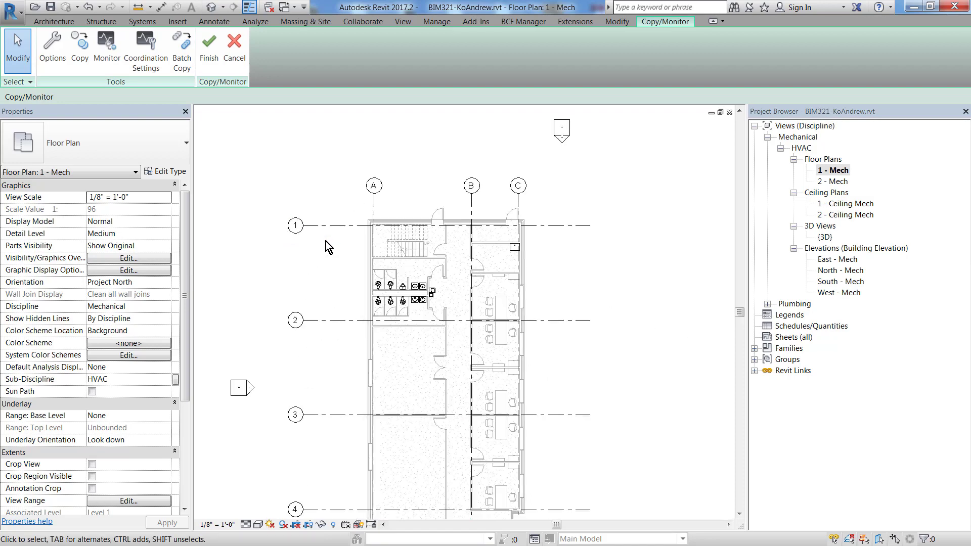
scroll(251, 284, down, 3)
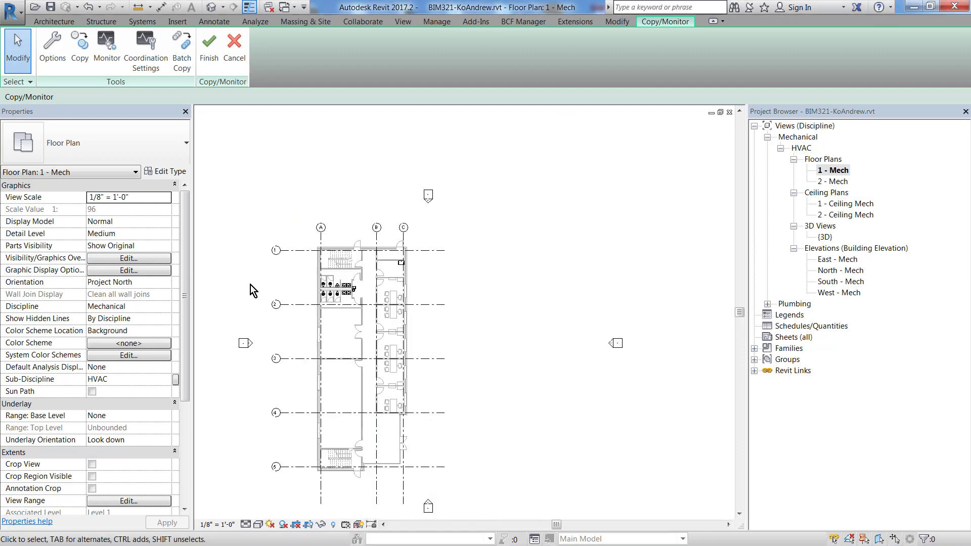
scroll(258, 293, up, 1)
scroll(262, 297, up, 2)
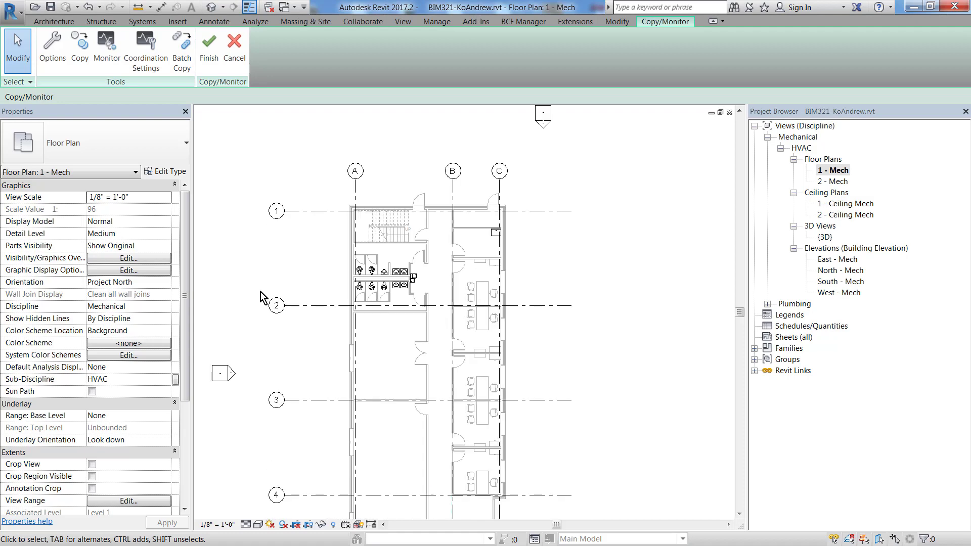
click(79, 45)
- Open the East - Mech elevation showing grids 1, 2 and the level heads
double_click(843, 260)
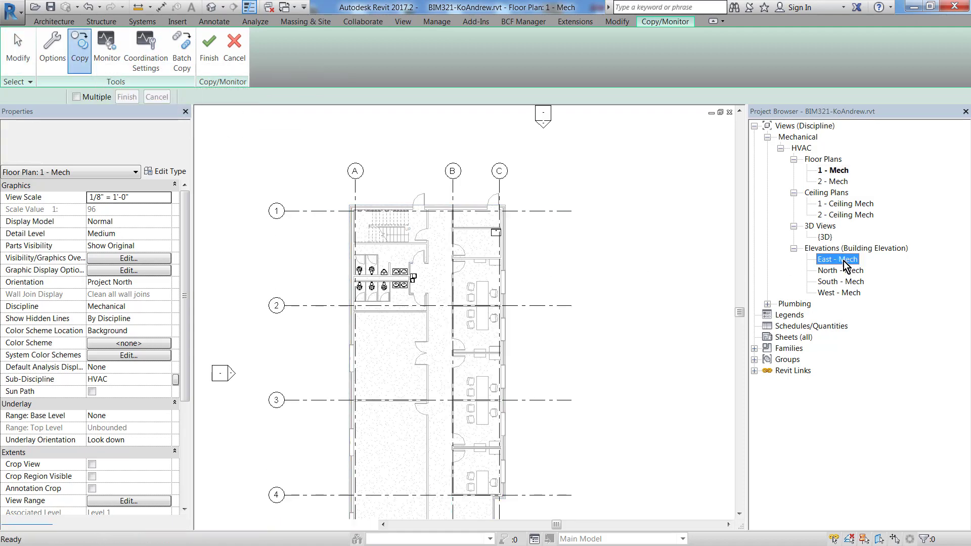
scroll(490, 314, down, 2)
scroll(455, 304, down, 2)
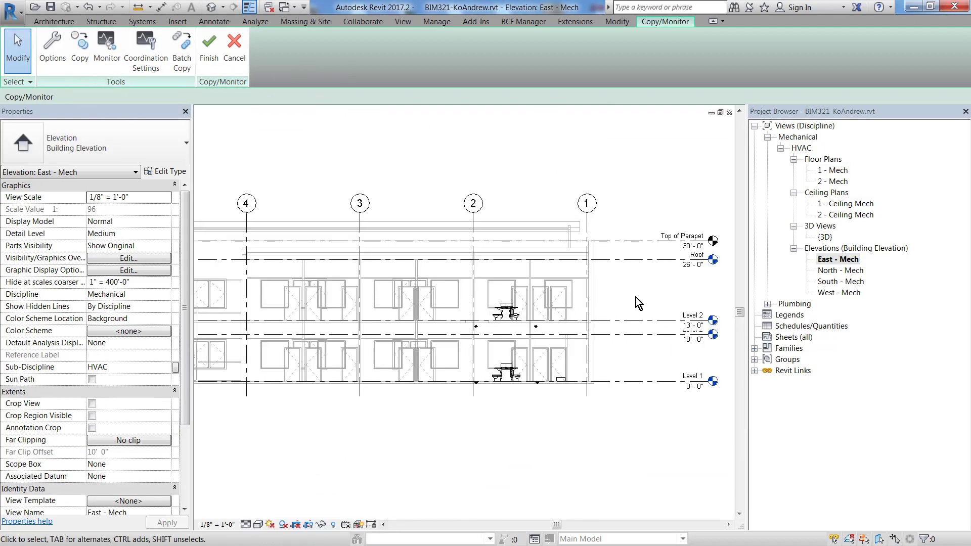
scroll(354, 278, down, 1)
scroll(630, 303, up, 2)
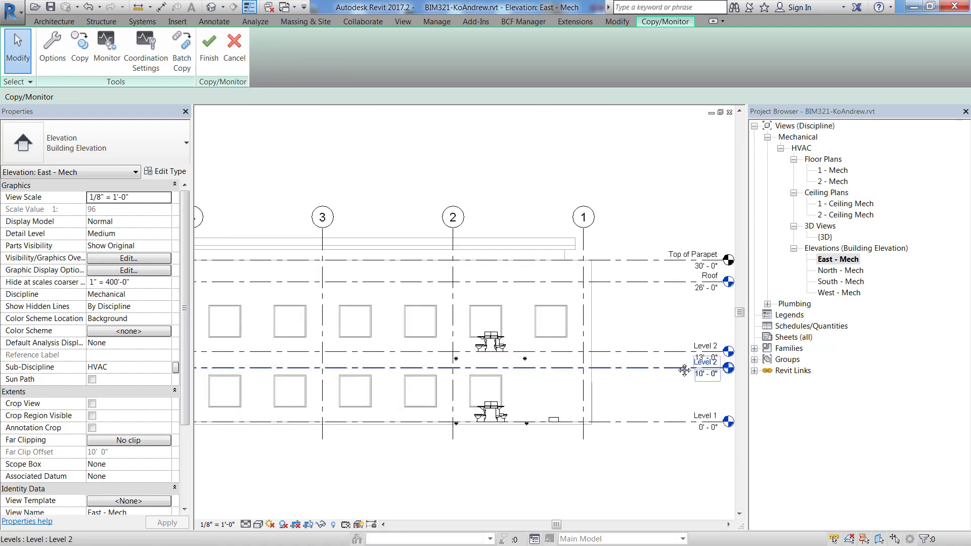
scroll(658, 283, up, 1)
middle_drag(658, 276, 487, 273)
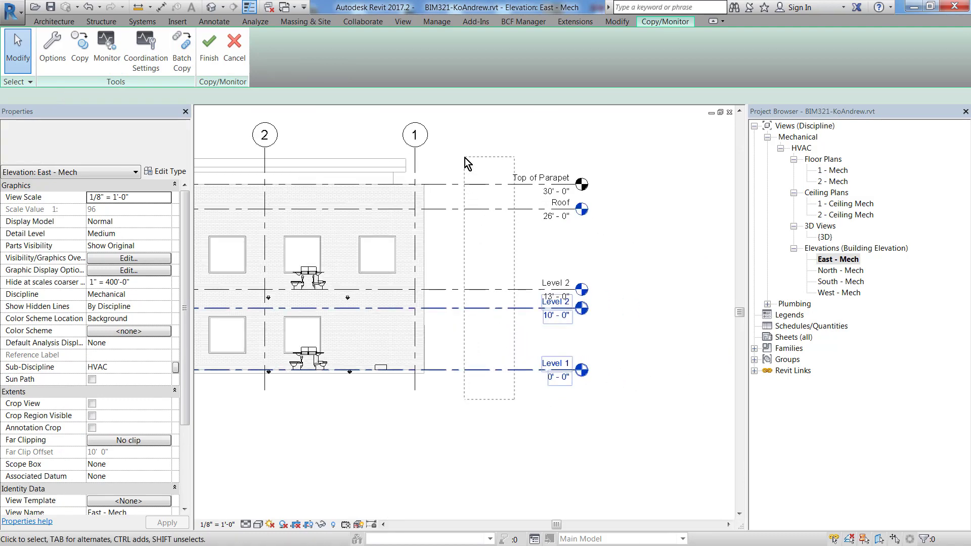
- Inspect the host's 10'-0" Level 2 and Level 1 against the linked levels
drag(489, 498, 465, 158)
click(508, 362)
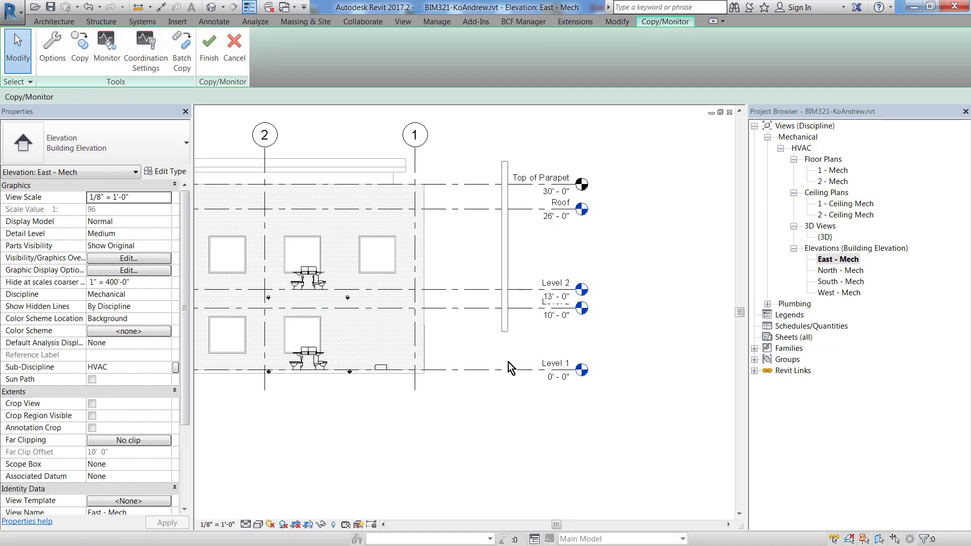
key(ctrl+Left)
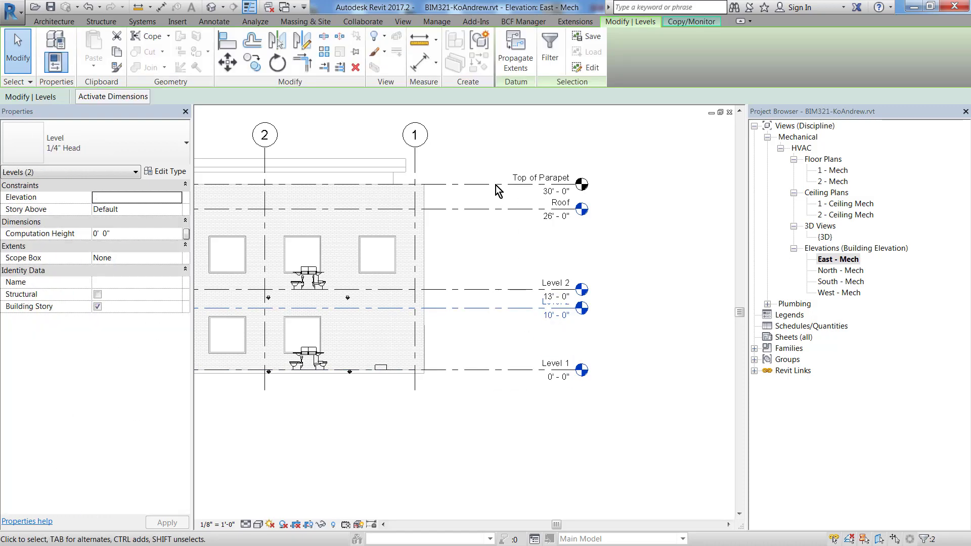
click(552, 247)
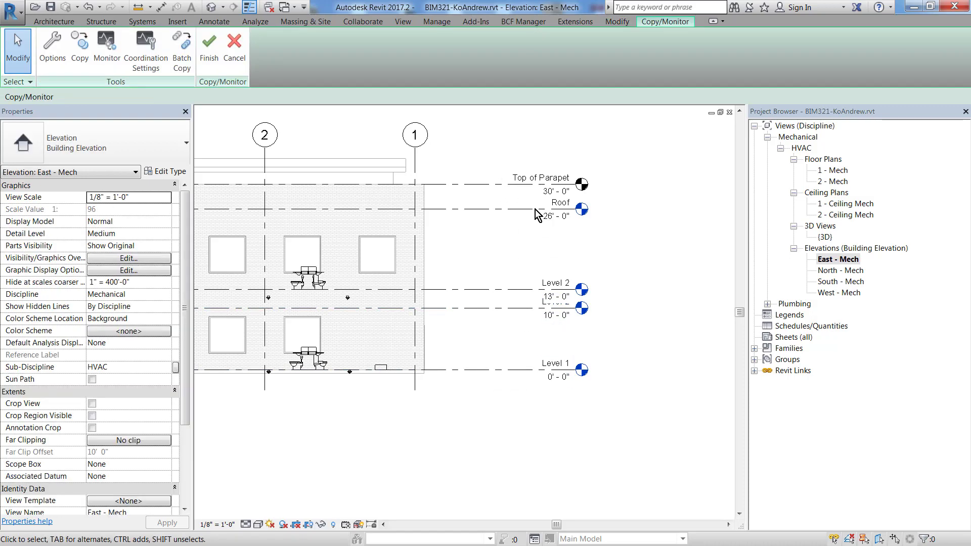
click(530, 310)
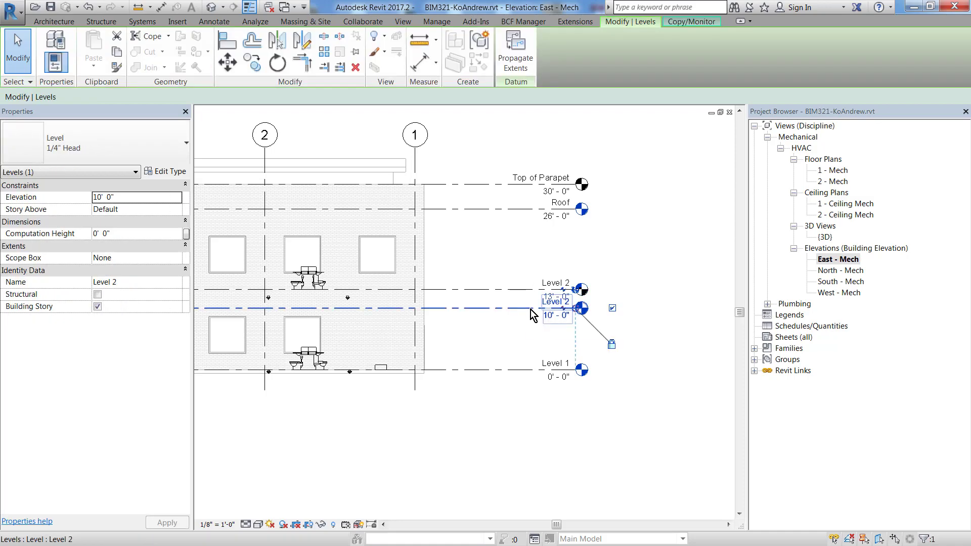
click(516, 363)
click(523, 371)
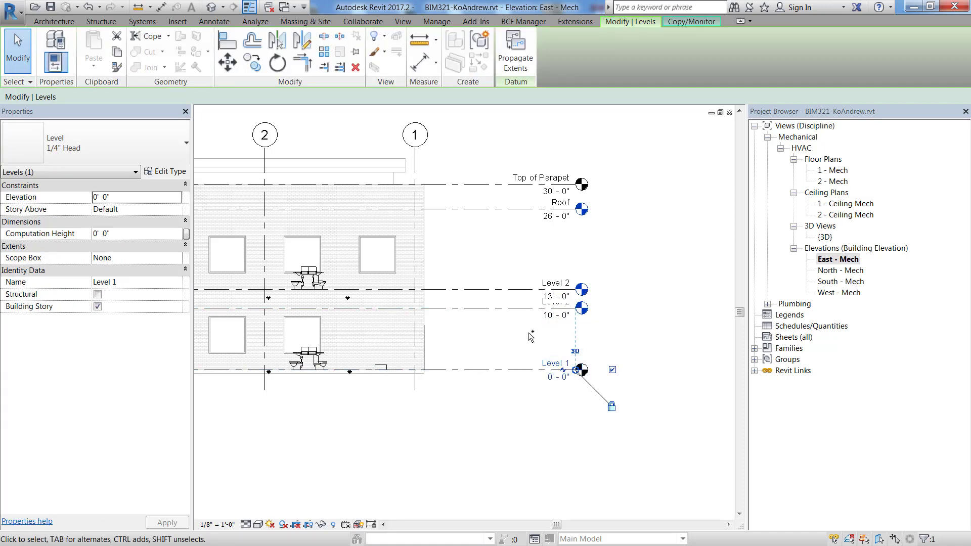
- Open the North - Mech elevation zoomed to its level heads and start copying from the link
click(848, 273)
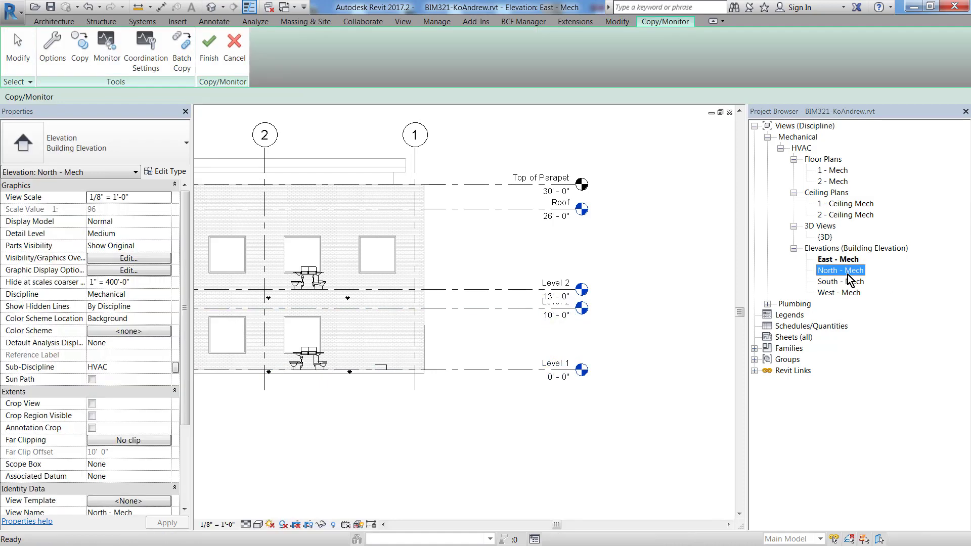
double_click(848, 274)
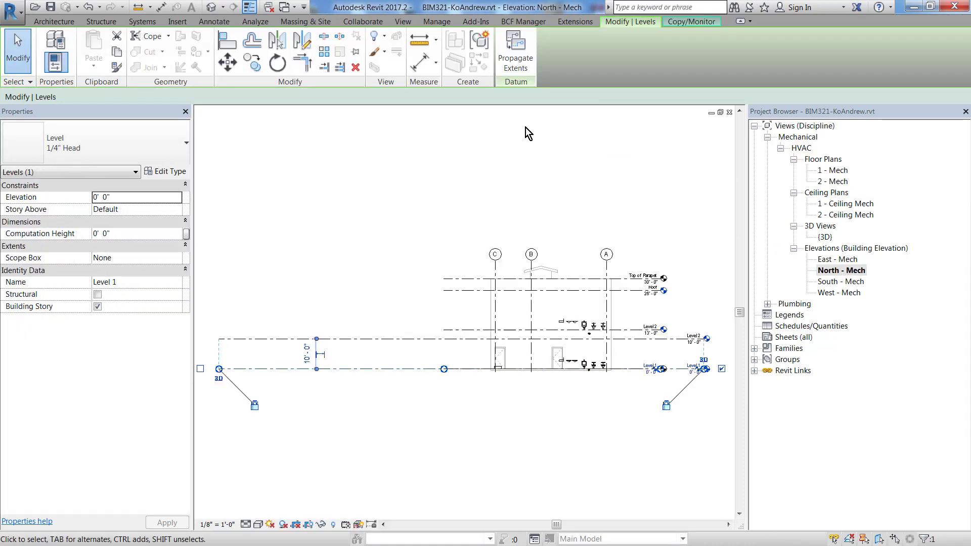
middle_drag(618, 211, 418, 212)
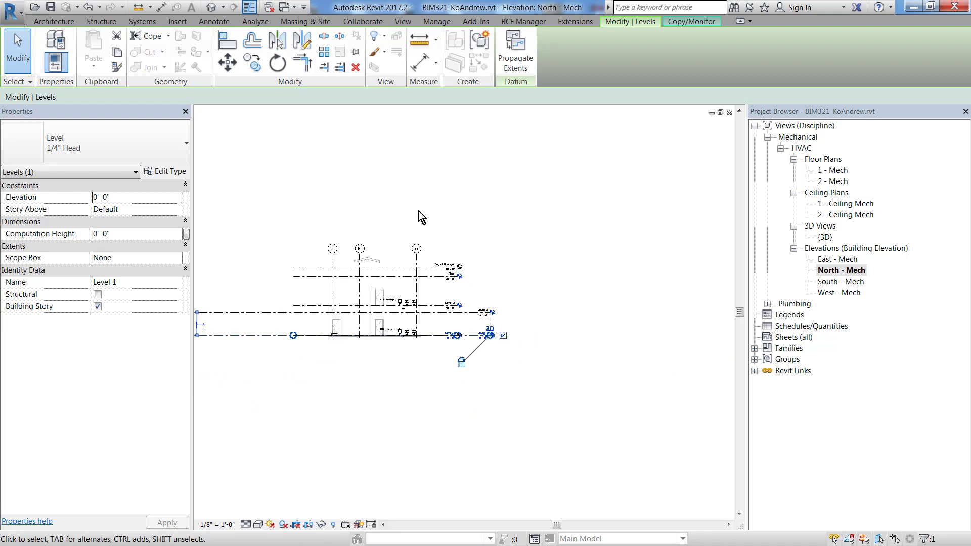
scroll(419, 211, up, 2)
scroll(418, 211, up, 3)
click(366, 22)
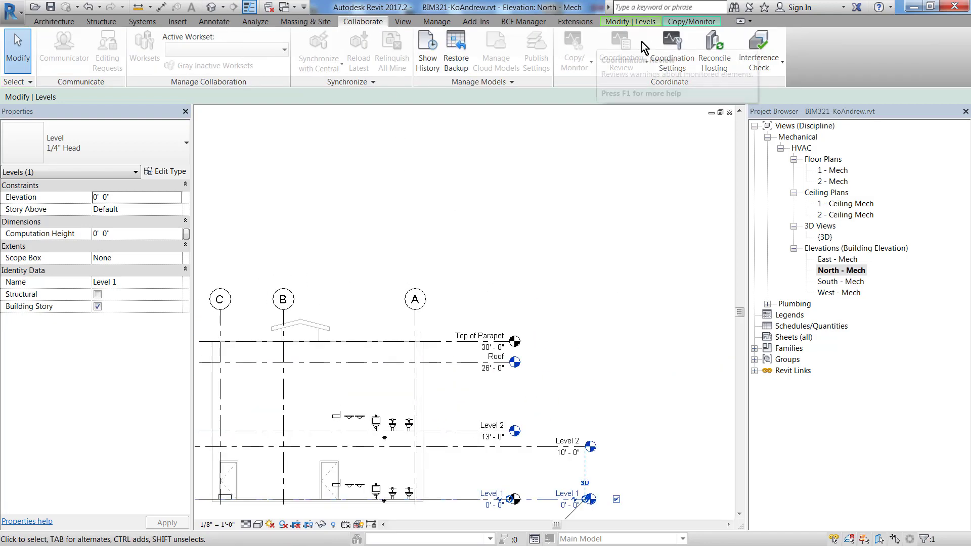
click(564, 182)
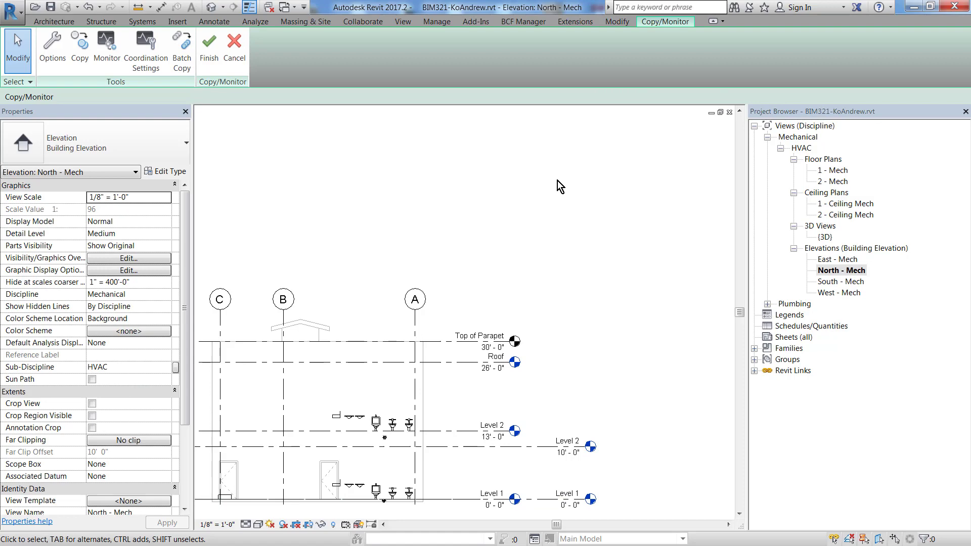
scroll(558, 180, down, 2)
scroll(517, 421, up, 3)
scroll(516, 421, up, 1)
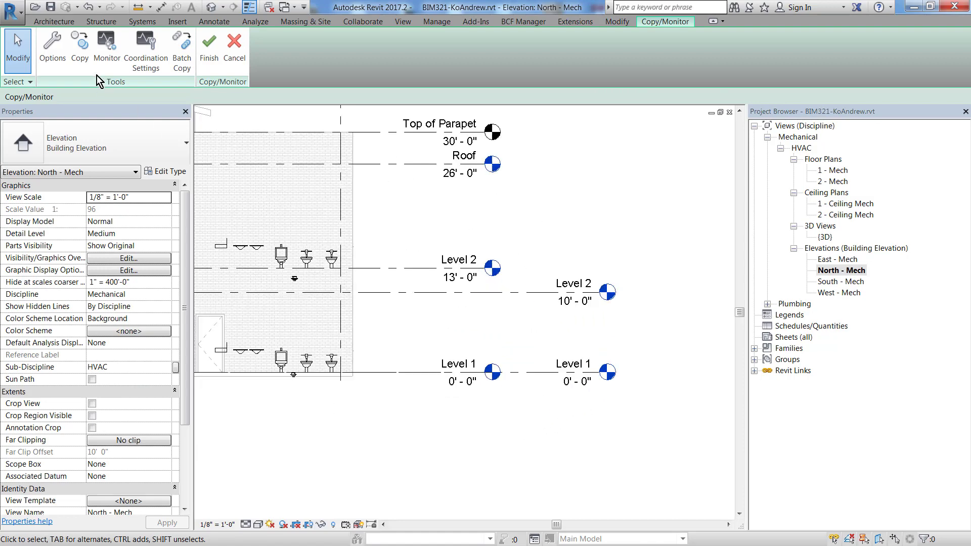
click(80, 43)
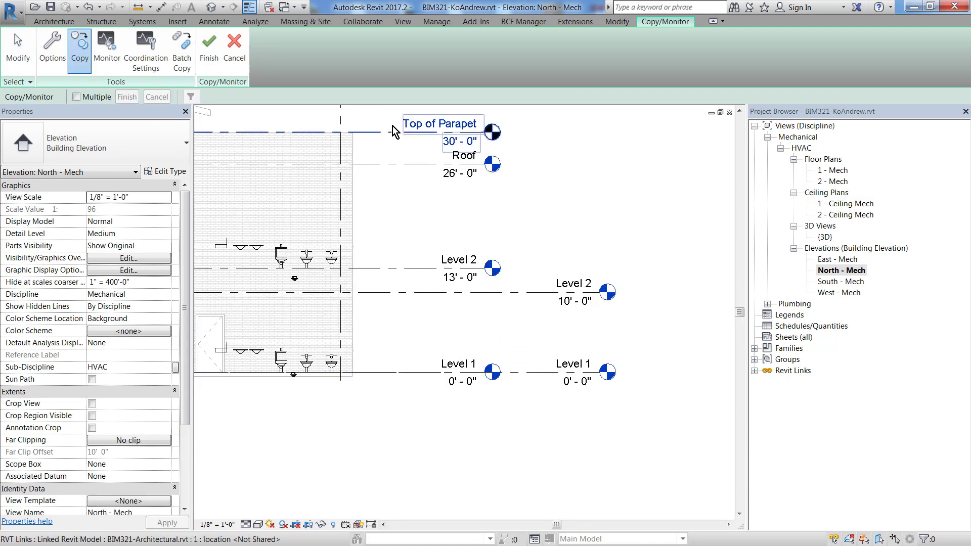
- Copy linked Level 1, Level 2, Top of Parapet and Roof in one Multiple-pick pass
click(76, 97)
mouse_move(400, 110)
mouse_down()
mouse_move(401, 360)
mouse_move(381, 427)
mouse_up()
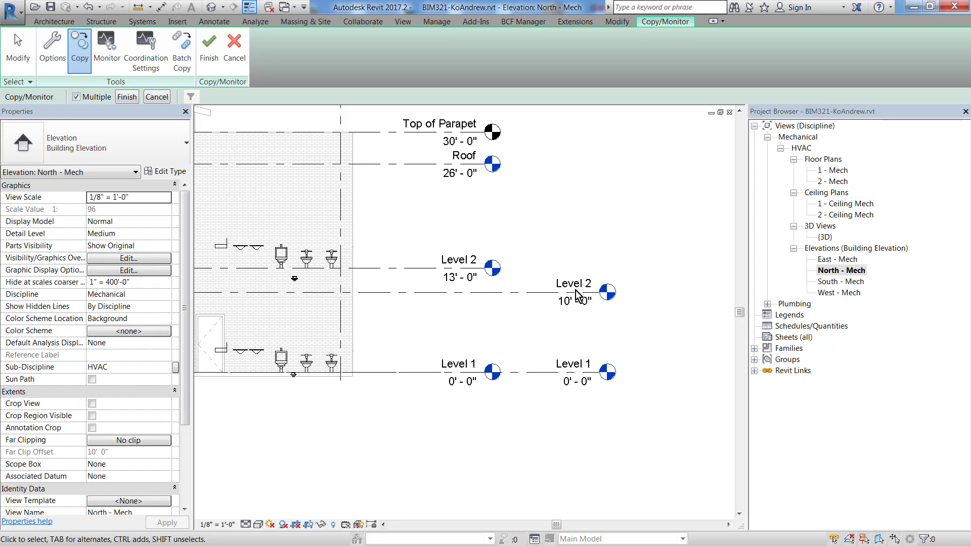
scroll(576, 296, down, 3)
click(496, 338)
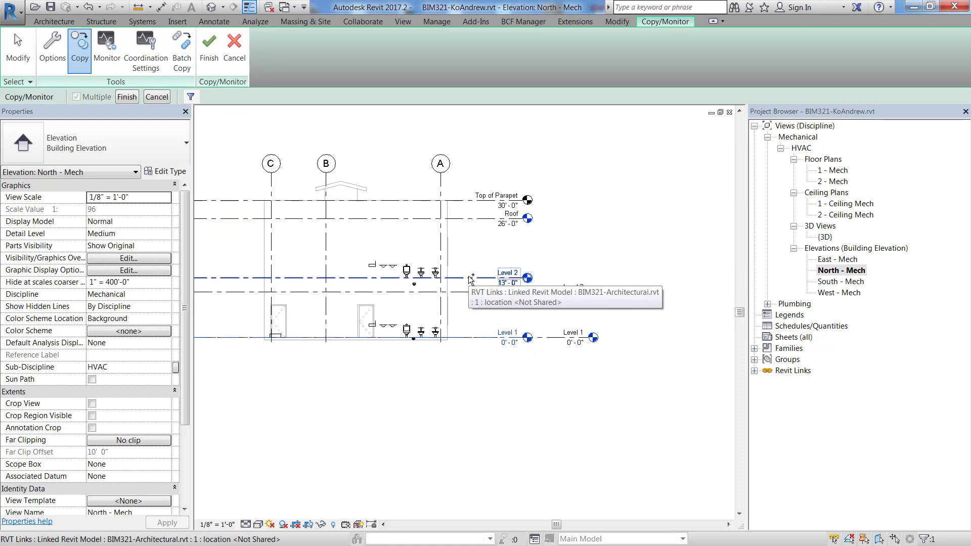
click(470, 278)
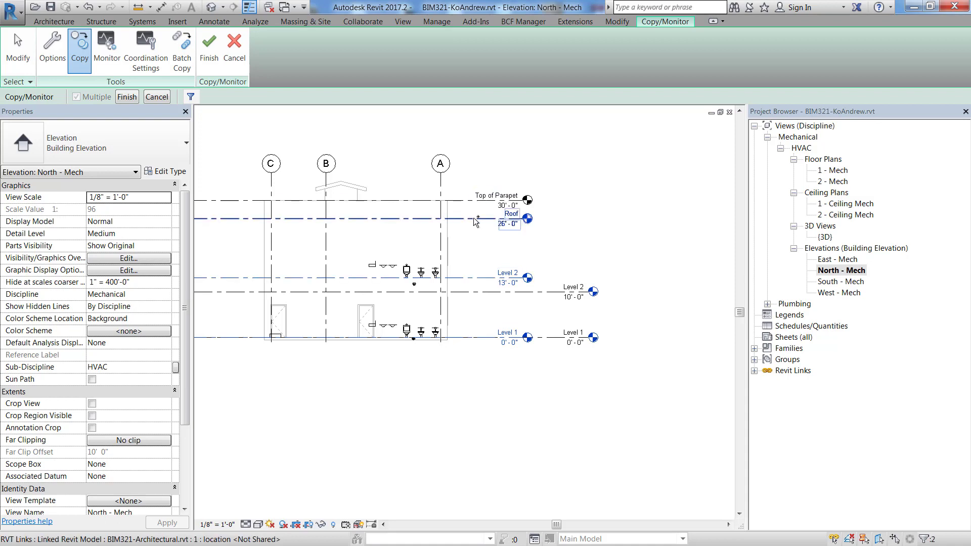
click(476, 202)
click(508, 218)
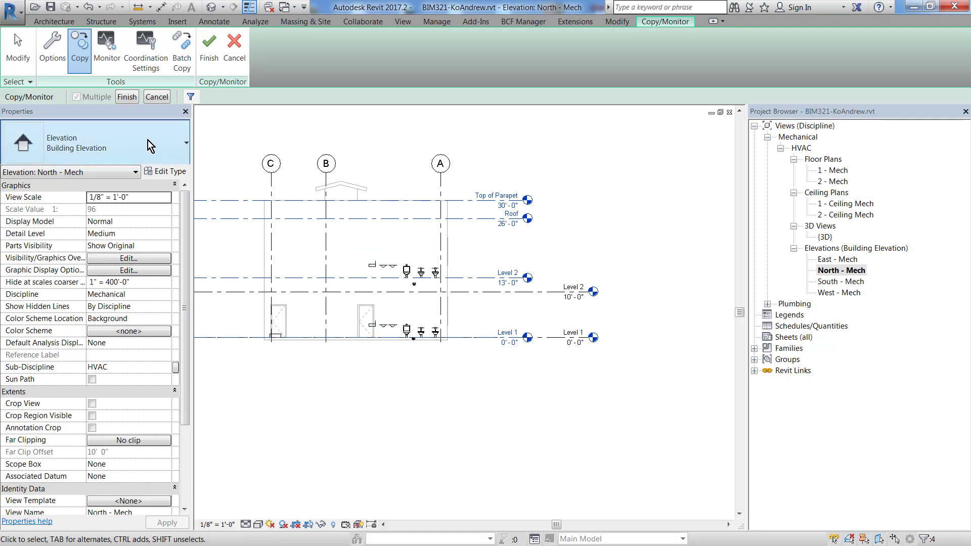
click(127, 96)
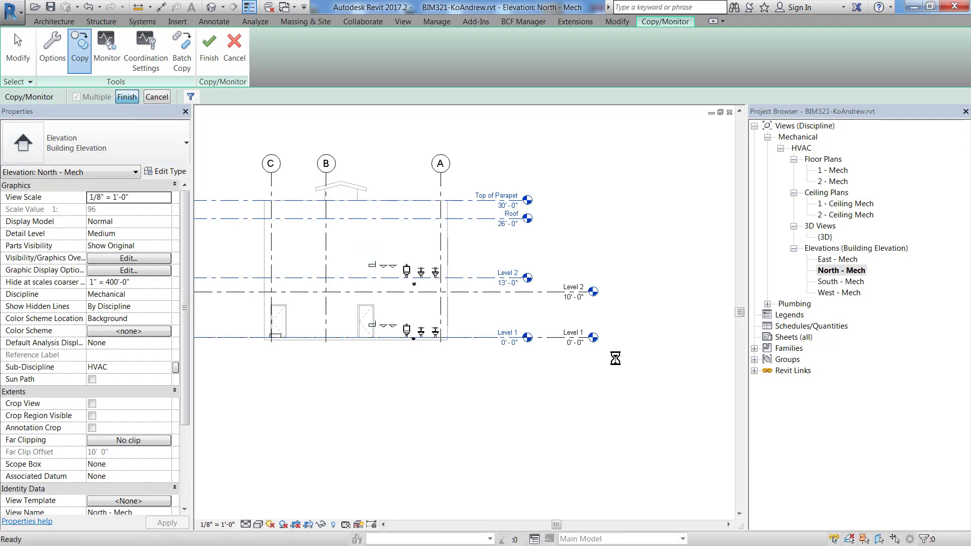
click(659, 249)
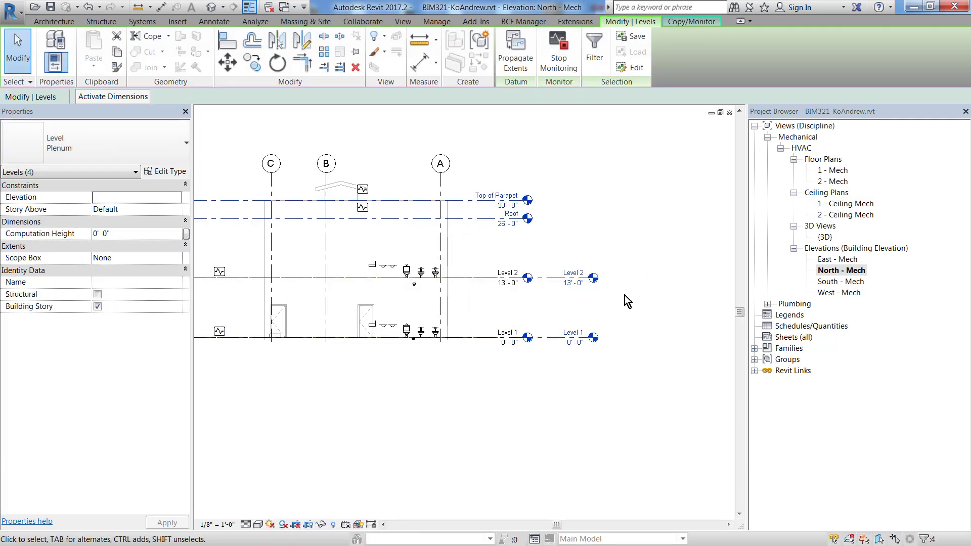
click(523, 299)
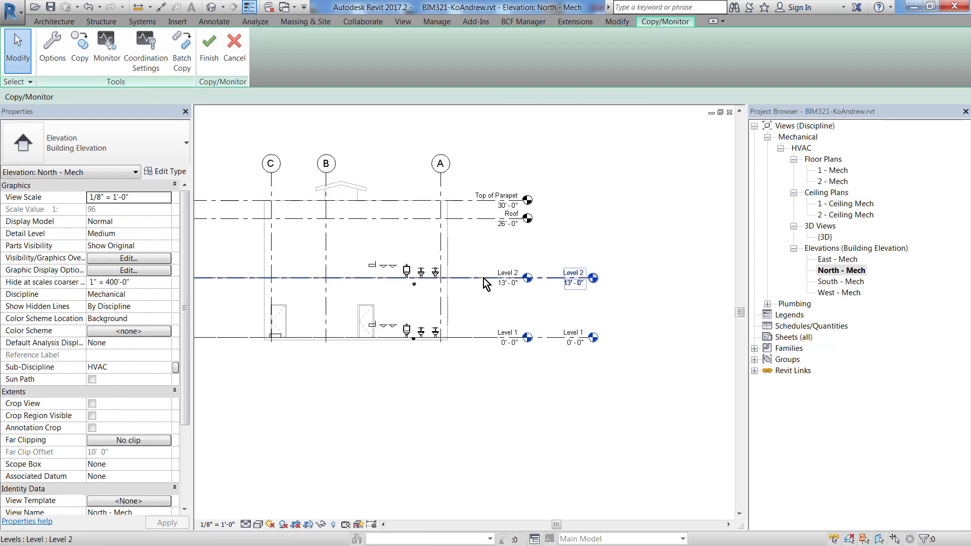
scroll(484, 283, up, 2)
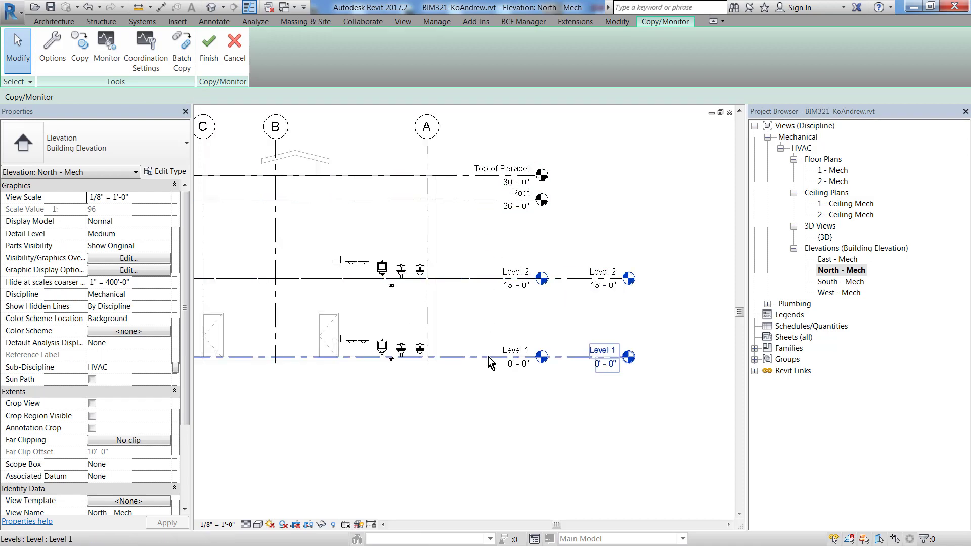
scroll(495, 354, down, 1)
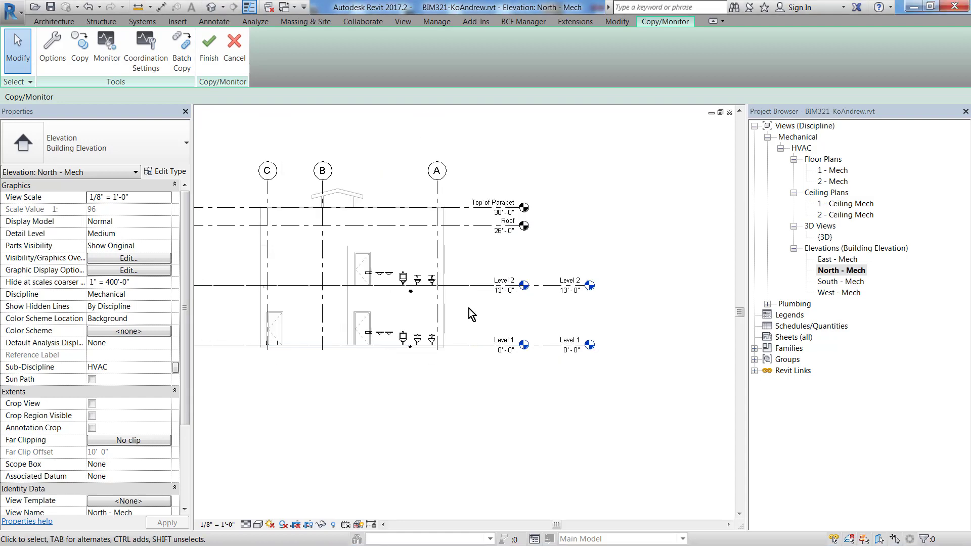
scroll(481, 369, down, 2)
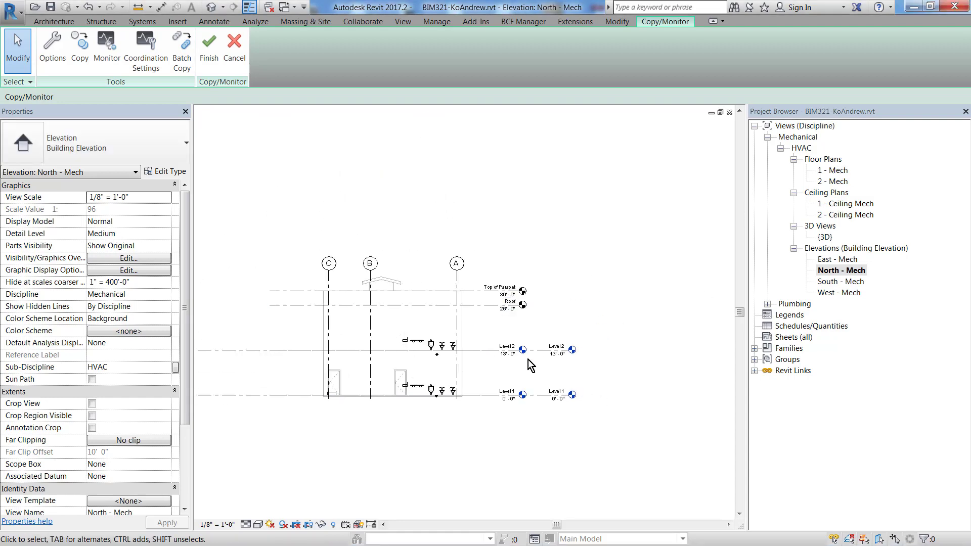
click(496, 356)
scroll(344, 310, up, 1)
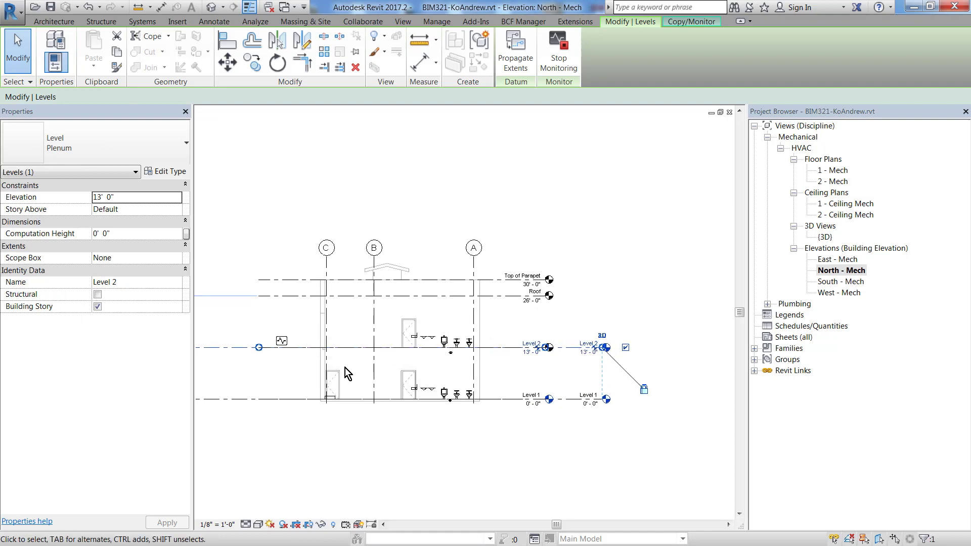
scroll(304, 329, up, 2)
scroll(283, 336, up, 2)
scroll(282, 332, up, 1)
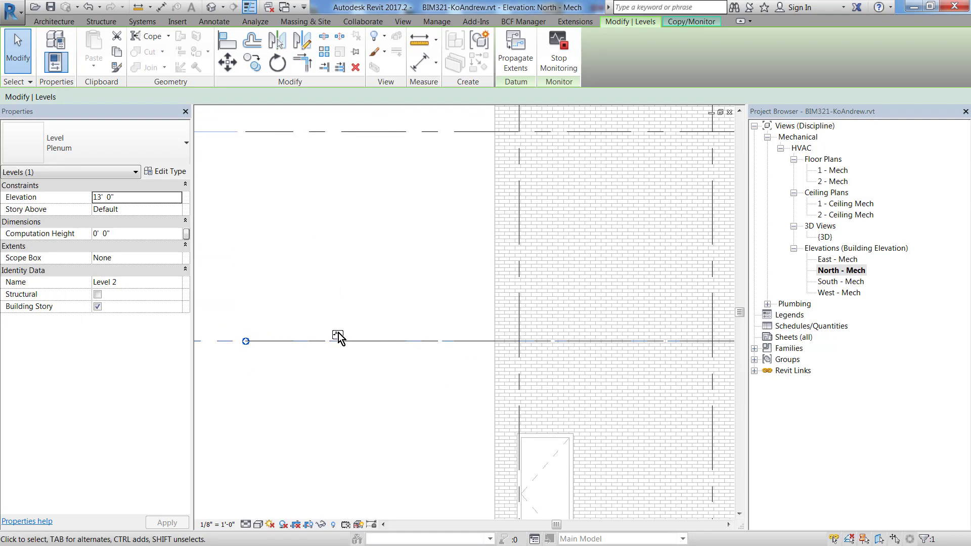
scroll(338, 336, down, 2)
scroll(338, 334, down, 2)
scroll(337, 333, up, 2)
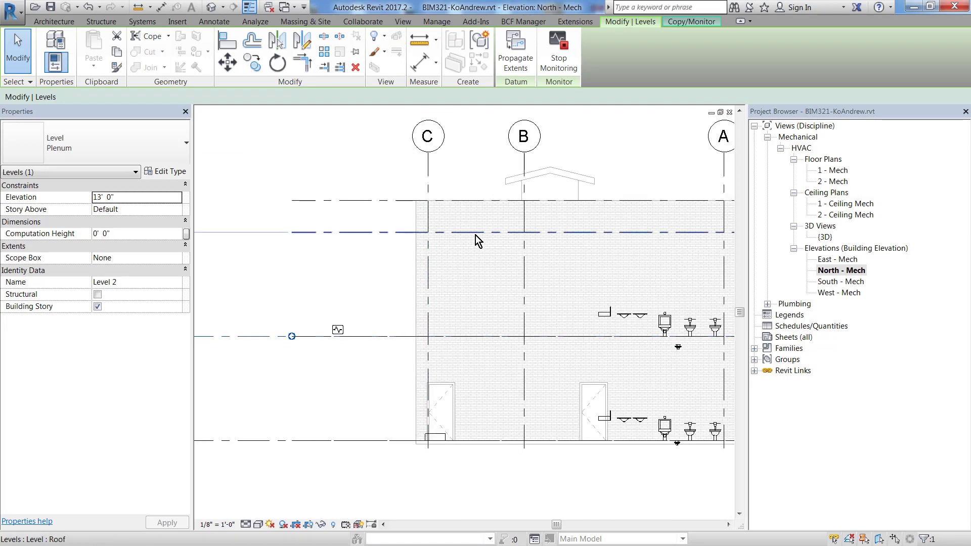
click(397, 234)
scroll(385, 271, down, 2)
middle_drag(382, 269, 172, 321)
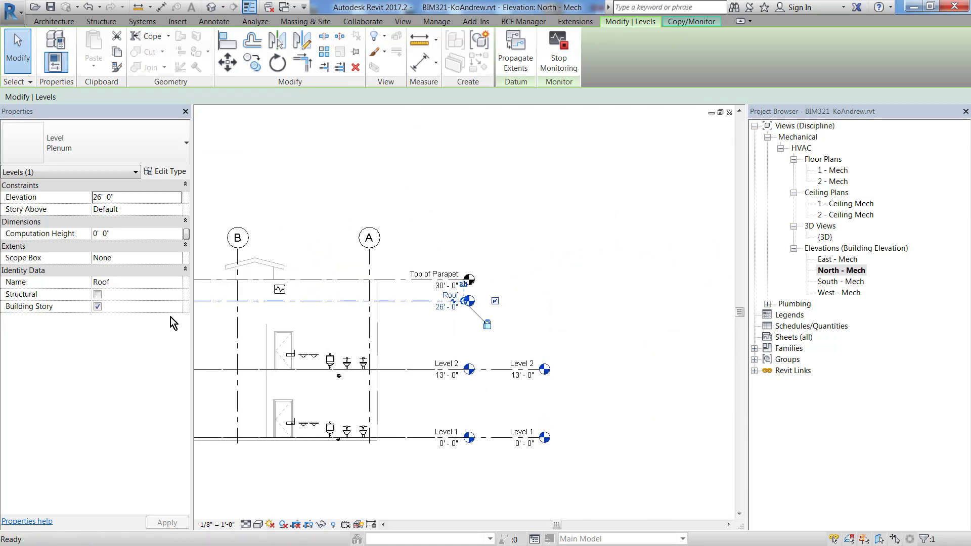
click(399, 280)
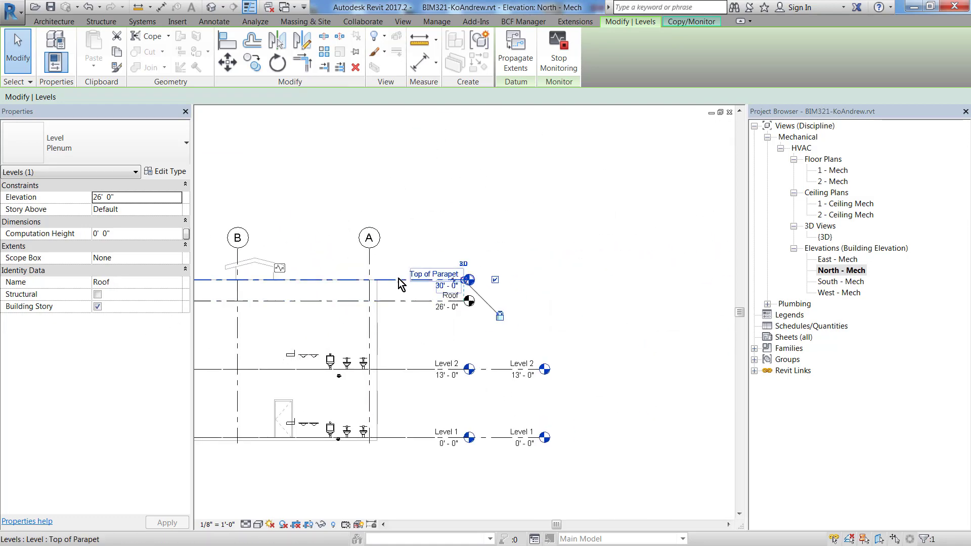
middle_drag(279, 266, 367, 286)
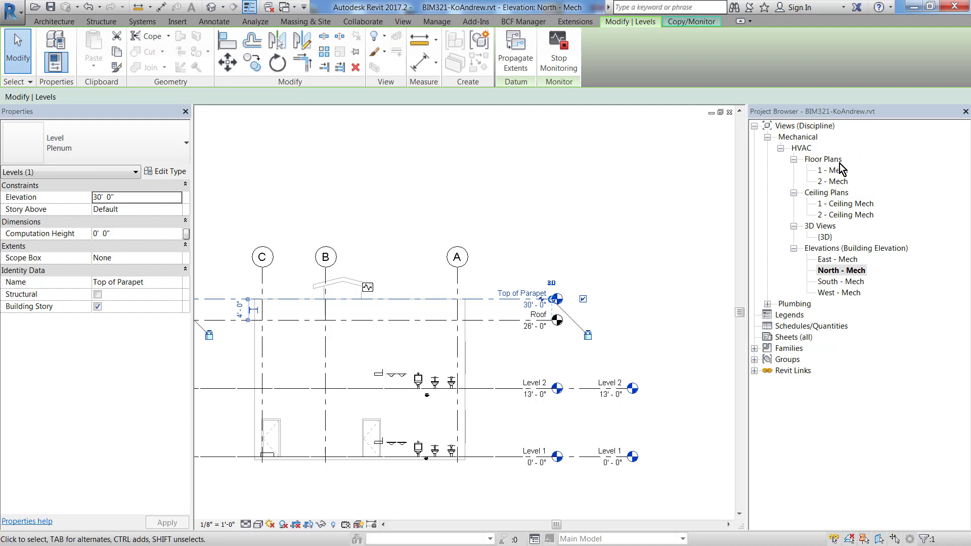
- Open the 1 - Mech floor plan and confirm grid 1 was copied
double_click(833, 172)
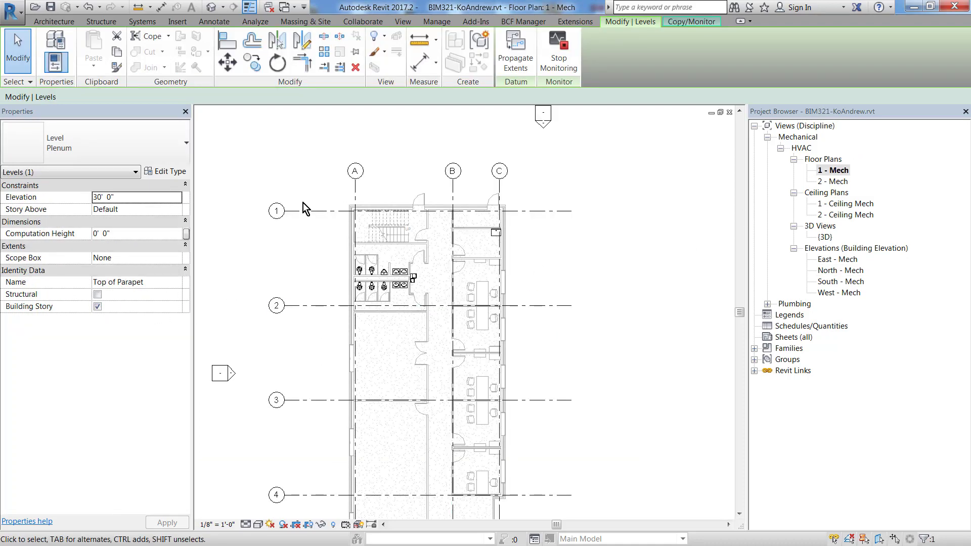
click(293, 212)
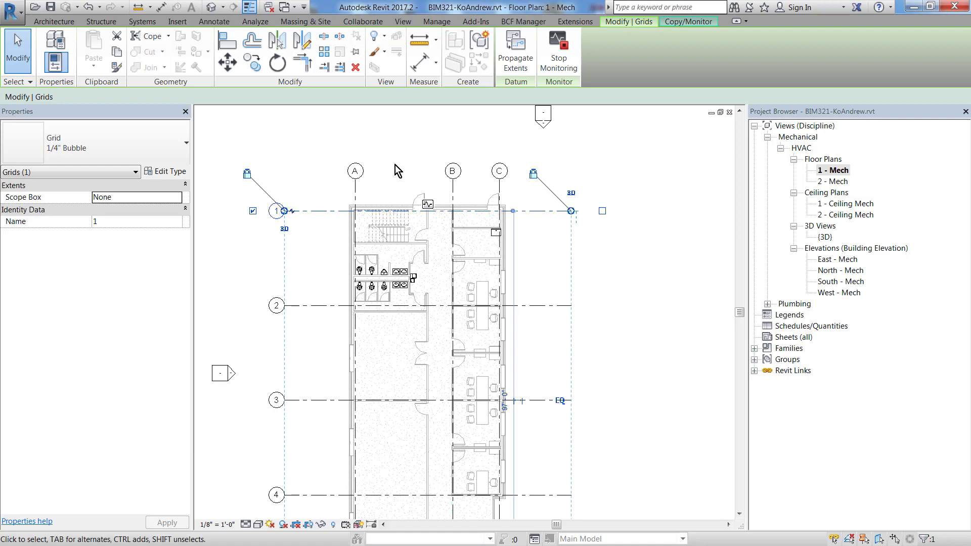
click(378, 147)
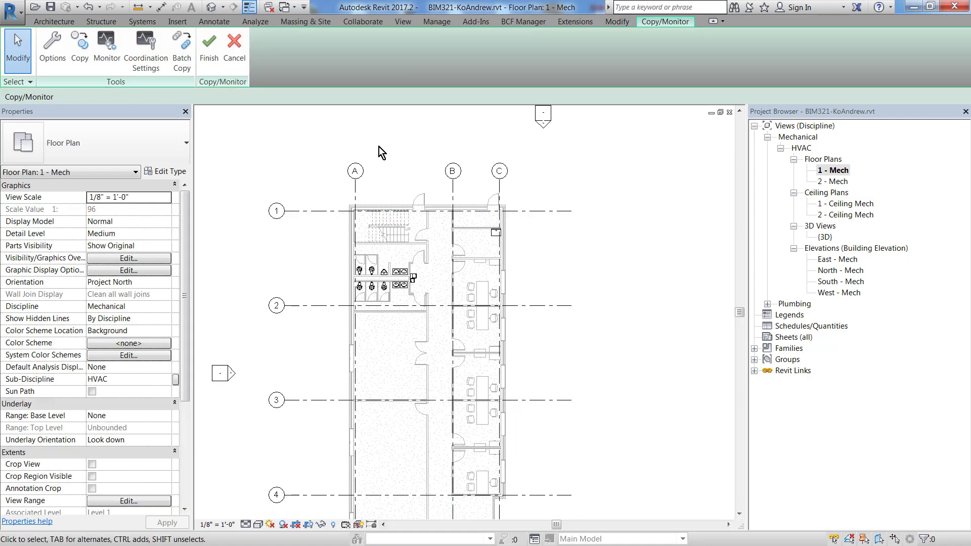
- Attempt saving in edit mode, dismiss the not-saved message, and finish Copy/Monitor
click(51, 6)
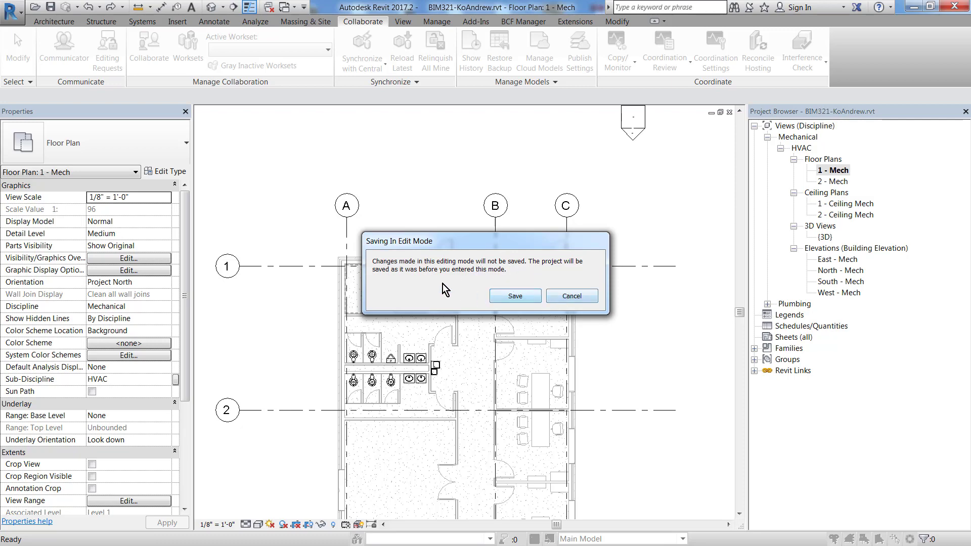
click(526, 296)
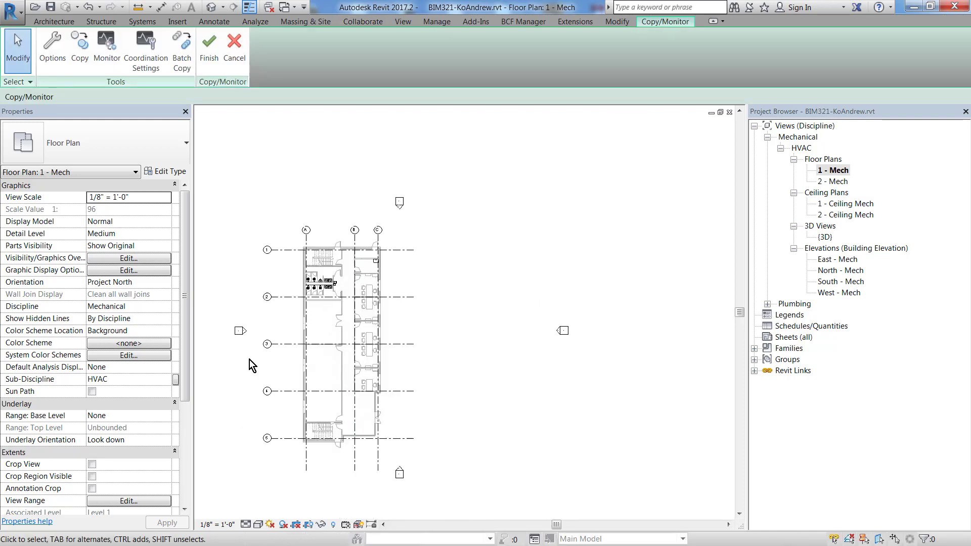
scroll(485, 318, up, 4)
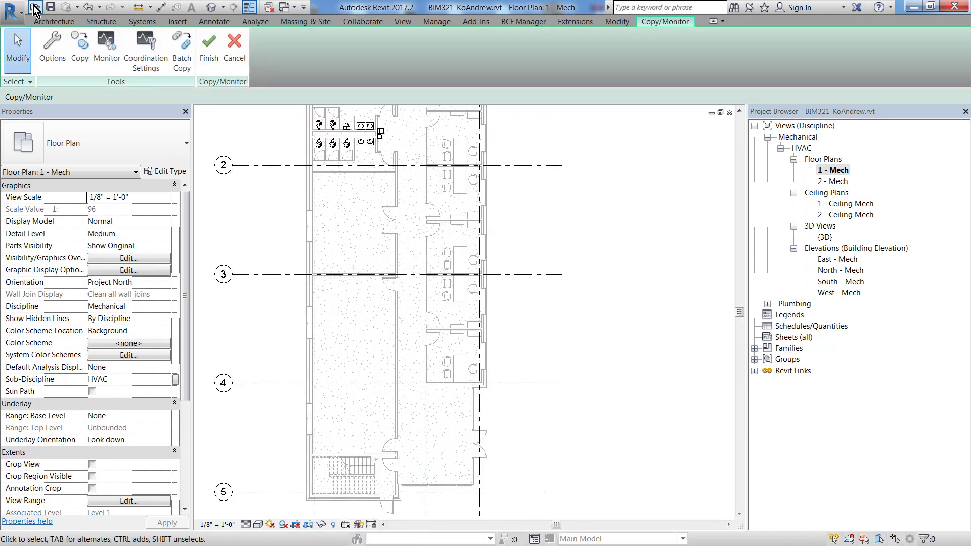
click(50, 7)
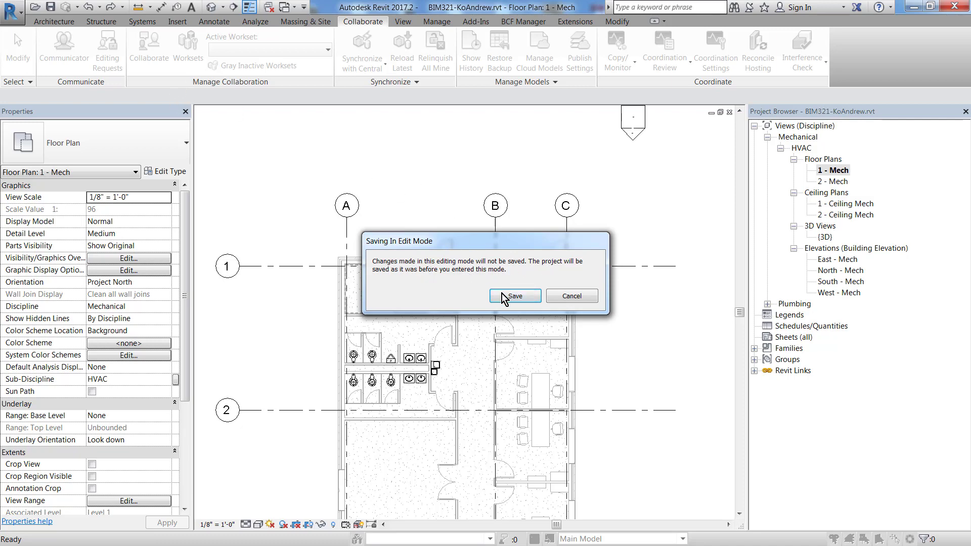
click(578, 295)
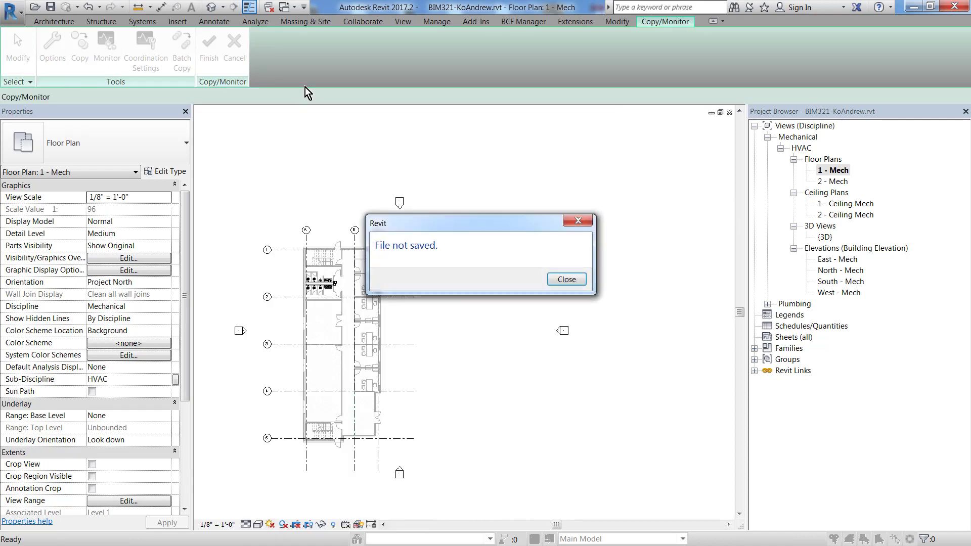
click(567, 279)
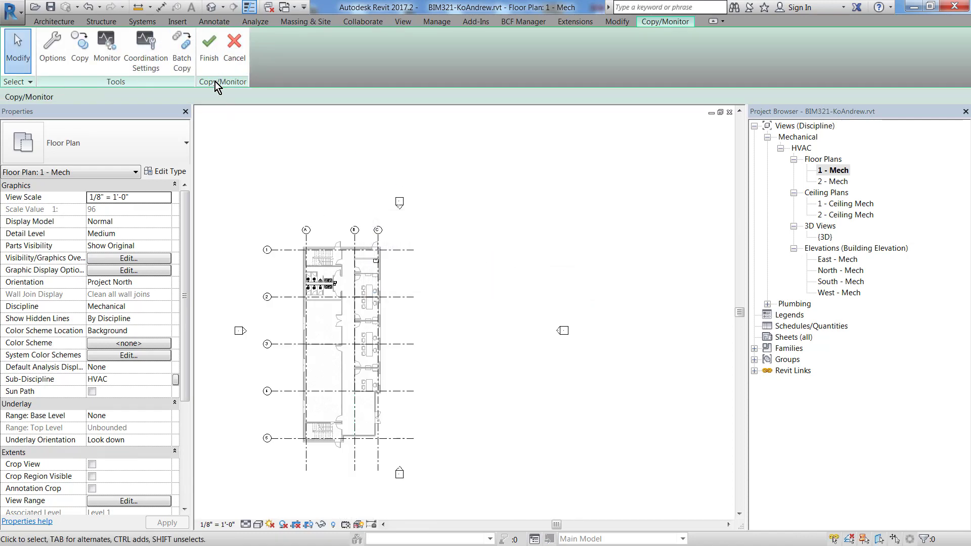
click(209, 50)
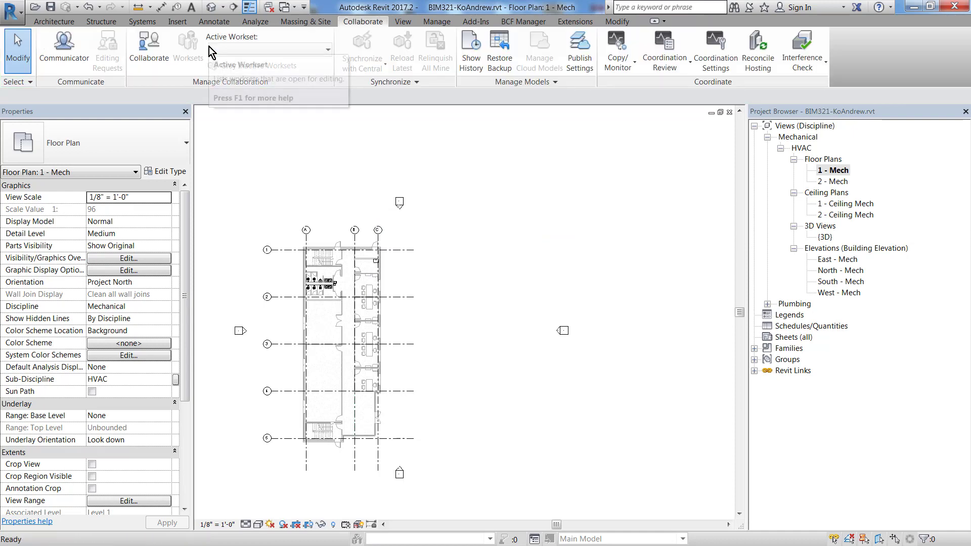
- Save the project as a new .rvt prefixed '2.' and ending '-Linked Archi Model'
click(12, 11)
mouse_move(46, 168)
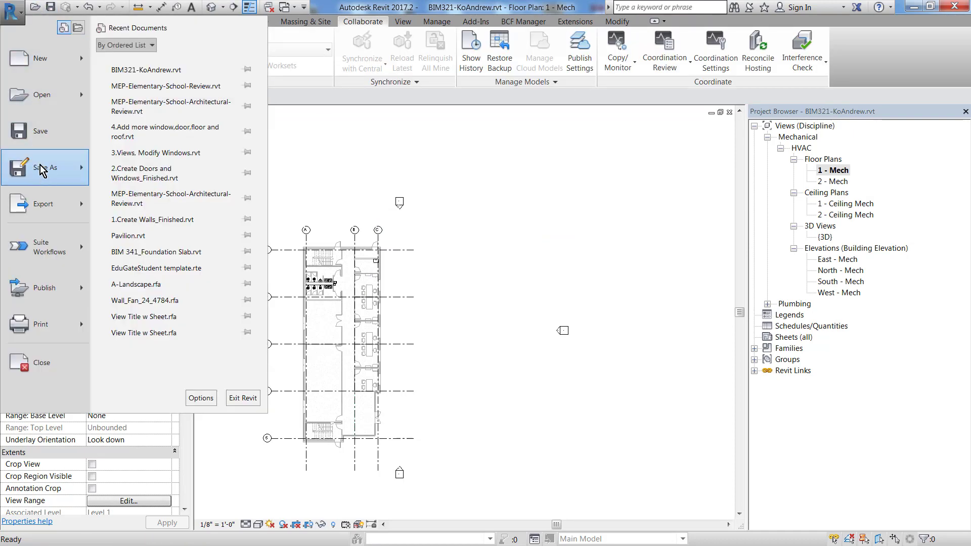
click(134, 81)
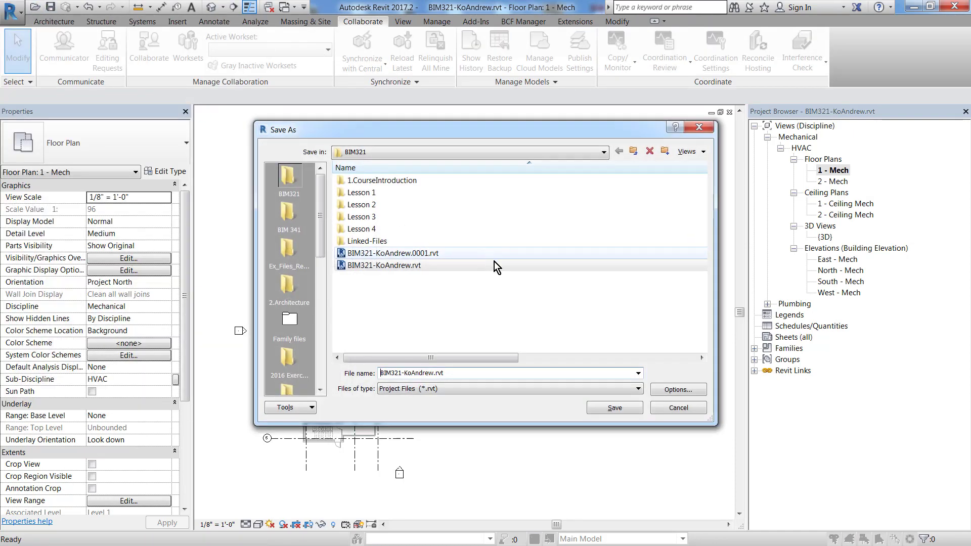
click(431, 373)
text((Linked)
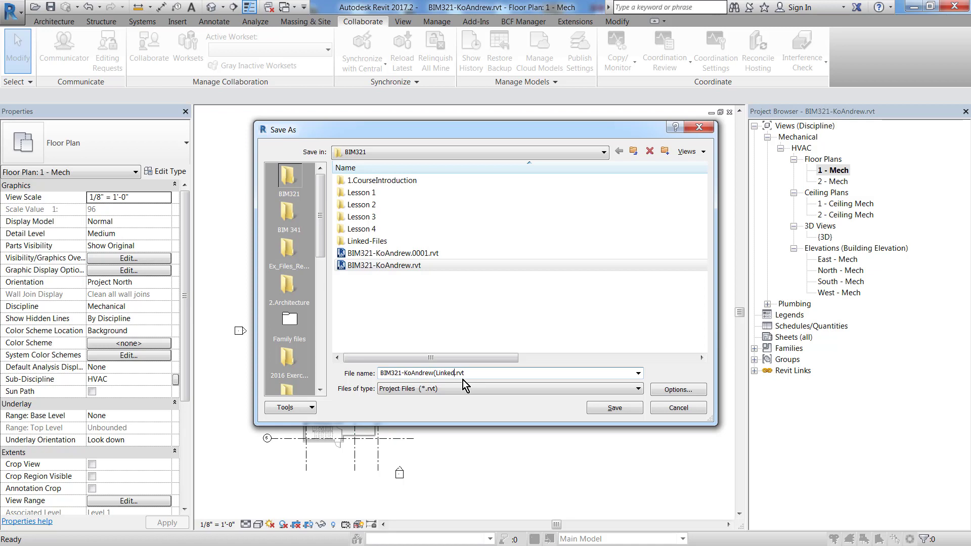
key(BackSpace)
key(BackSpace)
key(BackSpace)
text(2.)
text(odel)
click(635, 410)
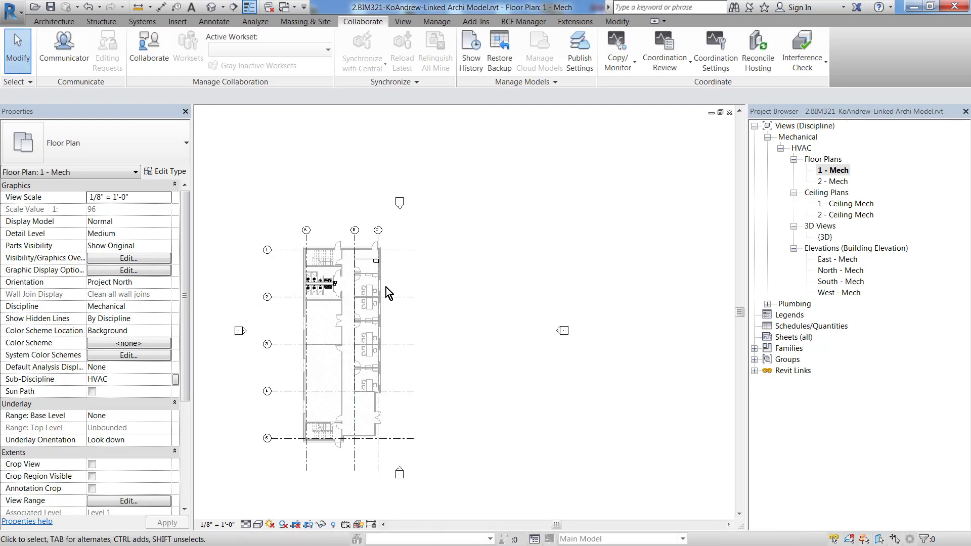
middle_drag(303, 322, 403, 296)
scroll(403, 300, up, 2)
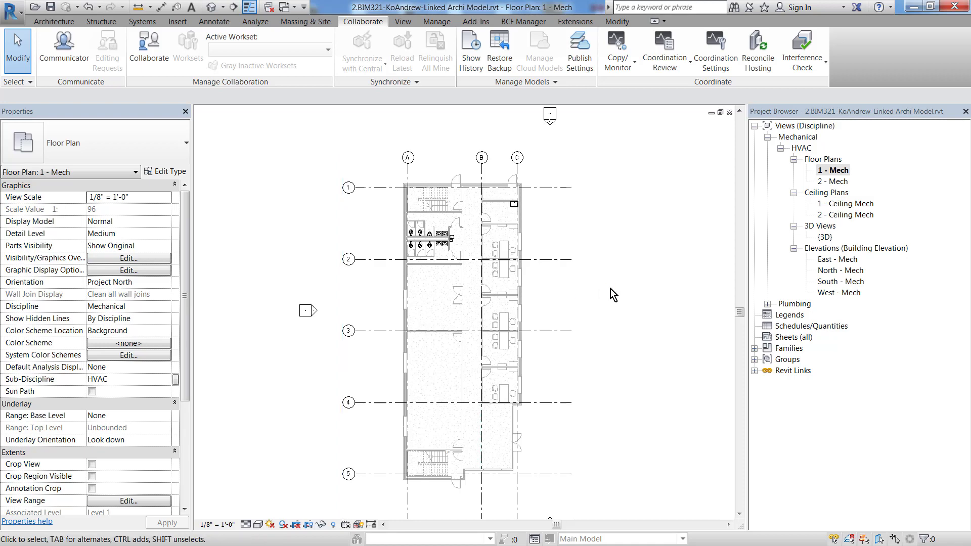